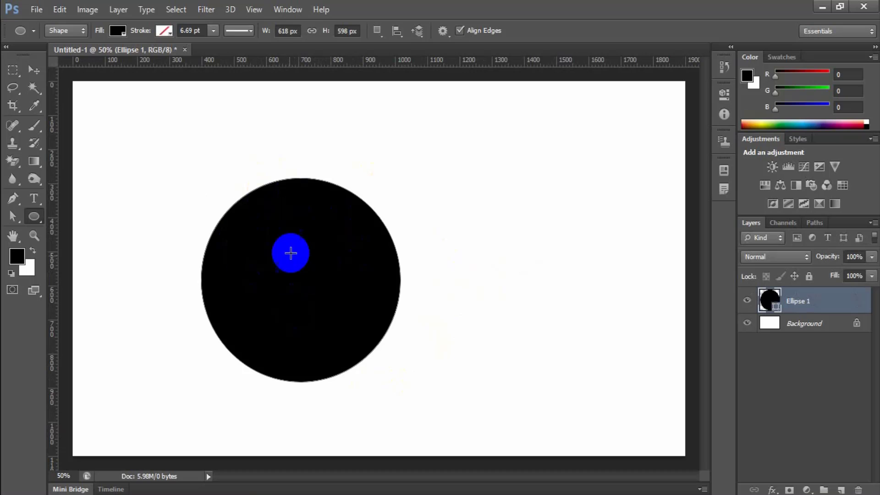
Step: Try peach and light green fills on the black ellipse and settle on a medium green fill
{"action": "left_click", "coordinate": [115, 31]}
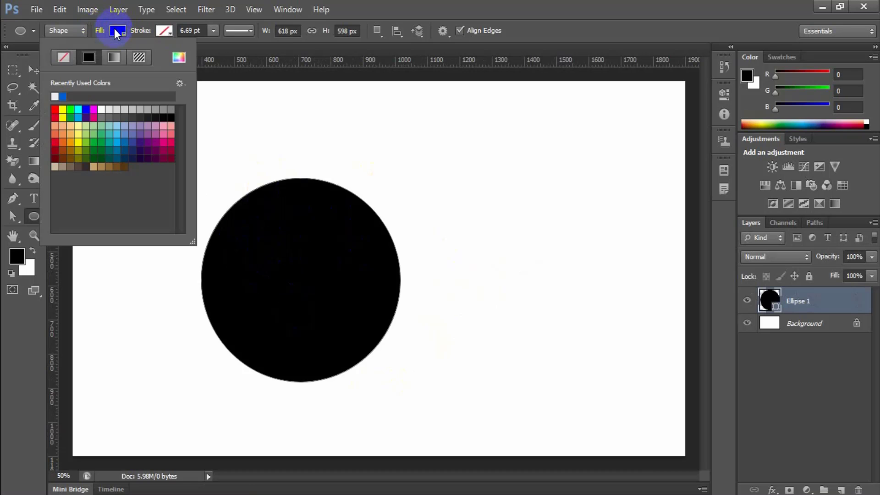
{"action": "left_click", "coordinate": [63, 125]}
{"action": "left_click", "coordinate": [93, 124]}
{"action": "left_click", "coordinate": [110, 133]}
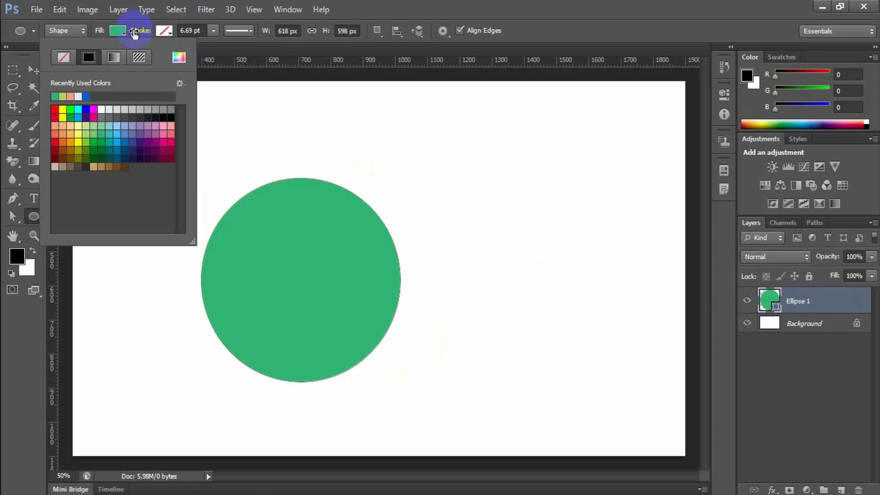
Step: Give the green ellipse a dark blue stroke and increase the stroke width to 16.51 pt
{"action": "left_click", "coordinate": [160, 29]}
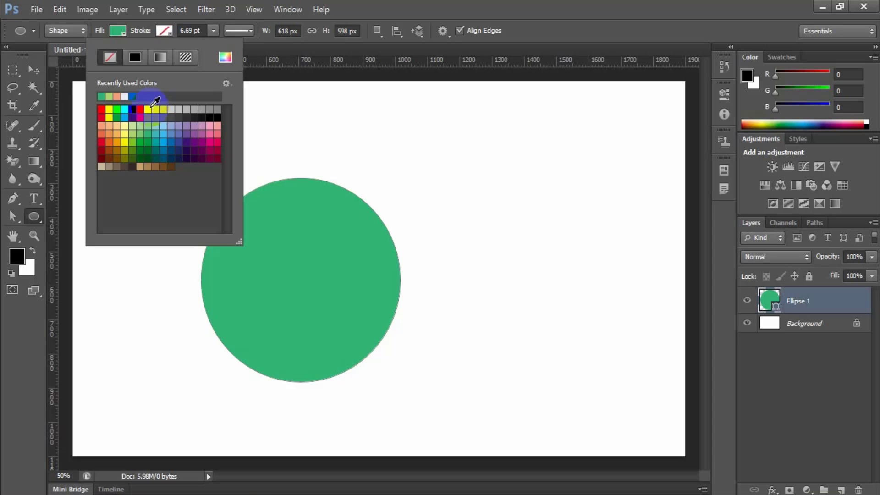
{"action": "left_click", "coordinate": [193, 147]}
{"action": "left_click", "coordinate": [186, 156]}
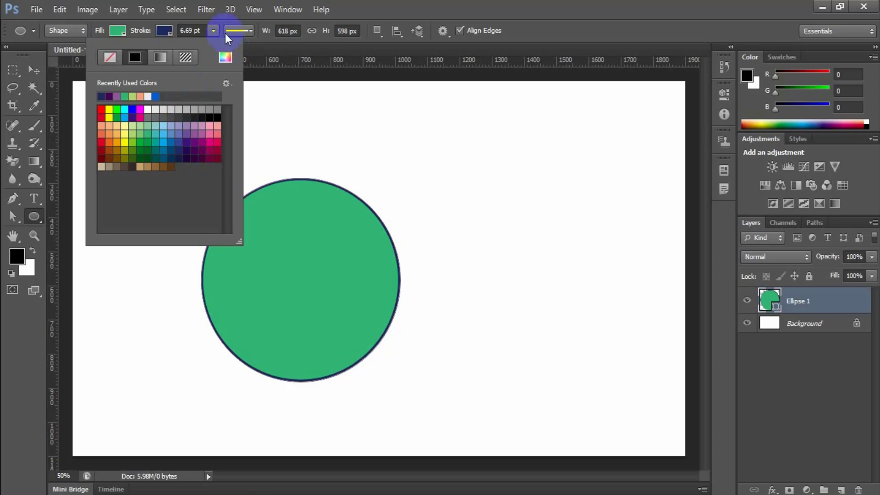
{"action": "left_click", "coordinate": [213, 29]}
{"action": "left_click_drag", "start_coordinate": [210, 49], "coordinate": [224, 47]}
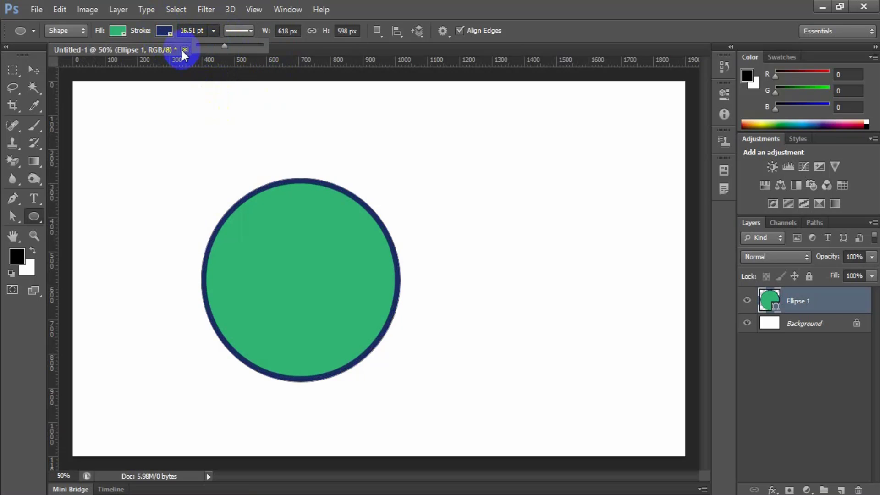
Step: Remove the stroke from the green ellipse by setting it to no colour
{"action": "left_click", "coordinate": [163, 31]}
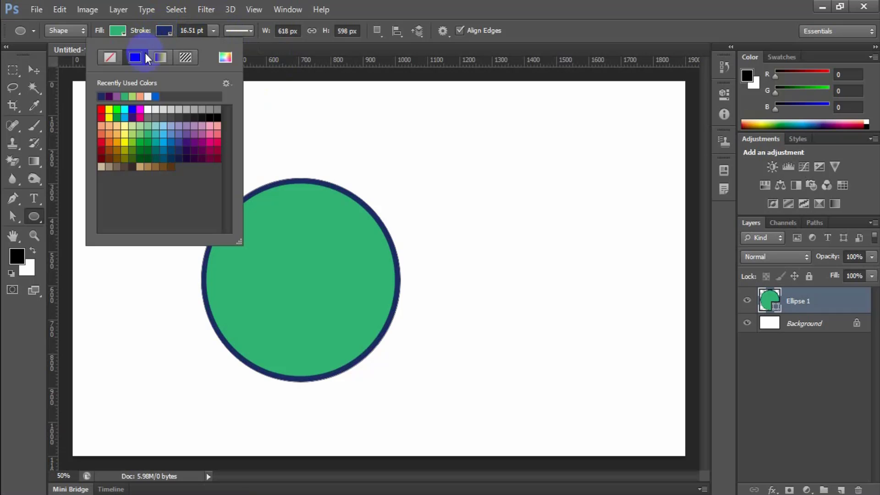
{"action": "left_click", "coordinate": [109, 58]}
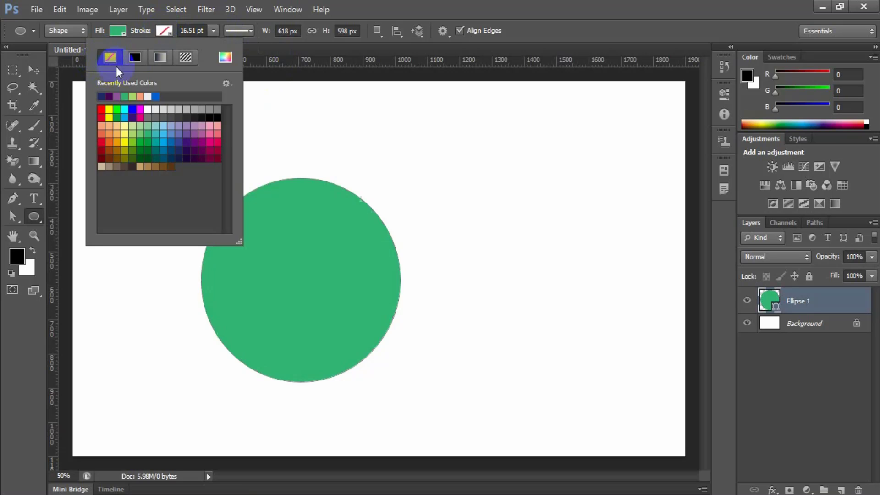
{"action": "left_click", "coordinate": [356, 1]}
Step: Shift the green ellipse slightly with the Move tool and delete it from the canvas
{"action": "left_click", "coordinate": [34, 72]}
{"action": "left_click_drag", "start_coordinate": [338, 251], "coordinate": [344, 260]}
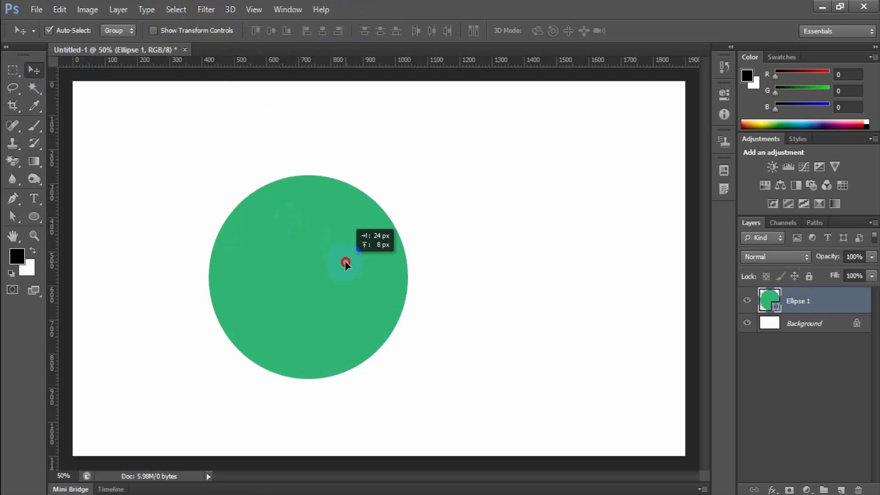
{"action": "key", "text": "Delete"}
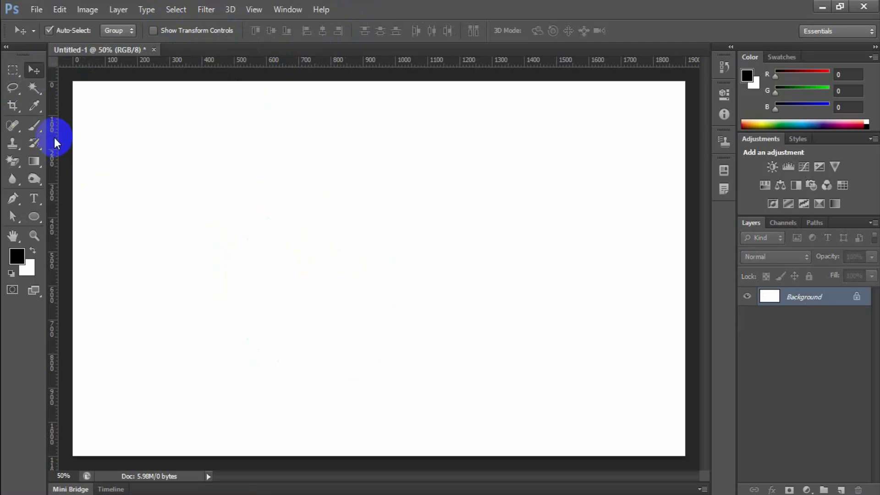
Step: Draw a black circle about 466 px in diameter with the Ellipse tool and undo it
{"action": "left_click", "coordinate": [33, 216]}
{"action": "left_click", "coordinate": [86, 241]}
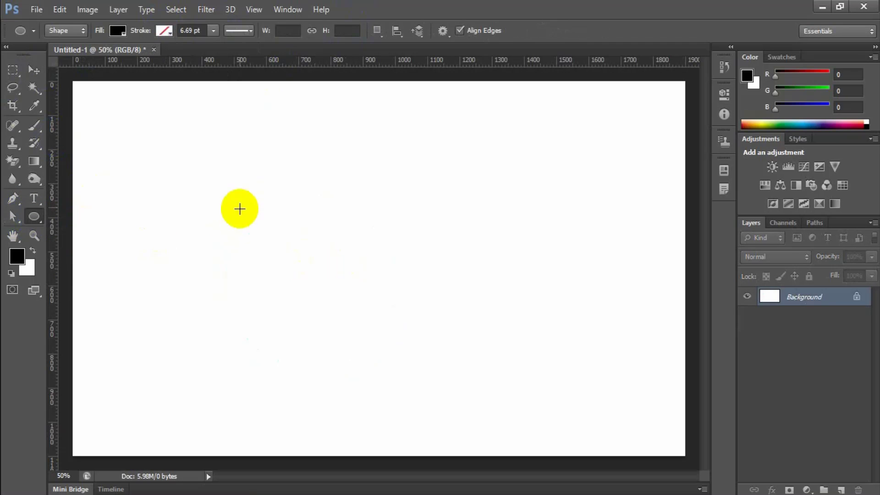
{"action": "left_click_drag", "start_coordinate": [195, 187], "coordinate": [352, 347]}
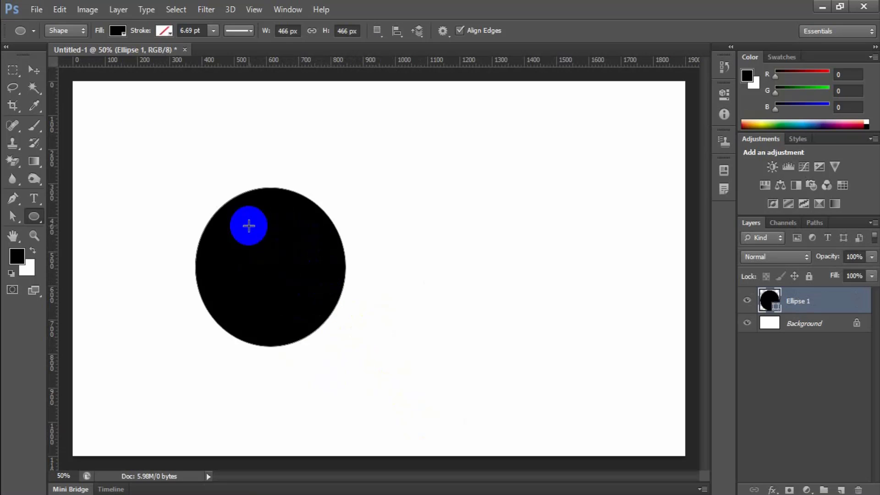
{"action": "key", "text": "ctrl+z"}
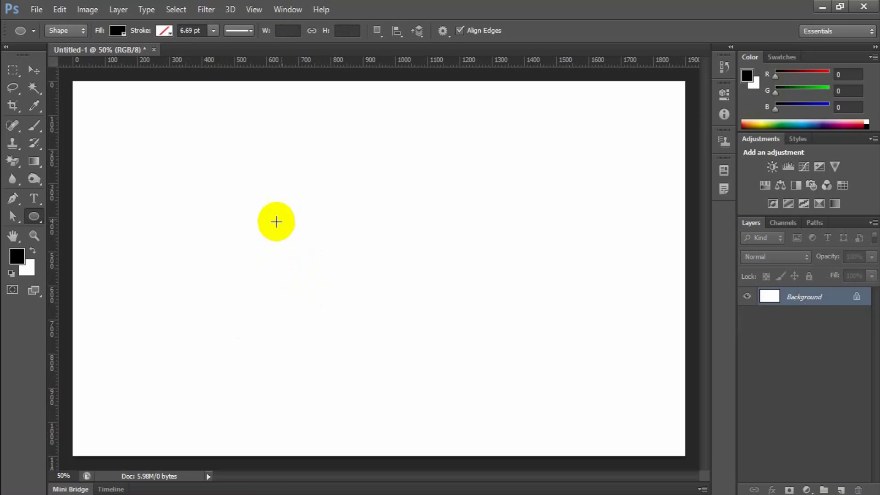
Step: Draw a black circle about 524 px in diameter outward from its centre and delete it
{"action": "left_click_drag", "start_coordinate": [299, 241], "coordinate": [383, 349]}
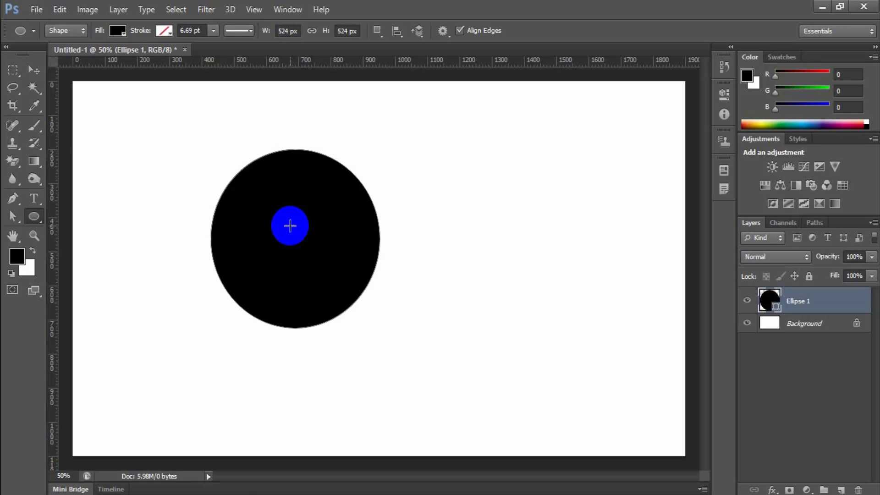
{"action": "left_click", "coordinate": [34, 70]}
{"action": "left_click_drag", "start_coordinate": [318, 242], "coordinate": [367, 275]}
{"action": "key", "text": "Delete"}
Step: Draw a black ellipse about 490 px wide and 482 px high with the Ellipse tool
{"action": "left_click", "coordinate": [34, 216]}
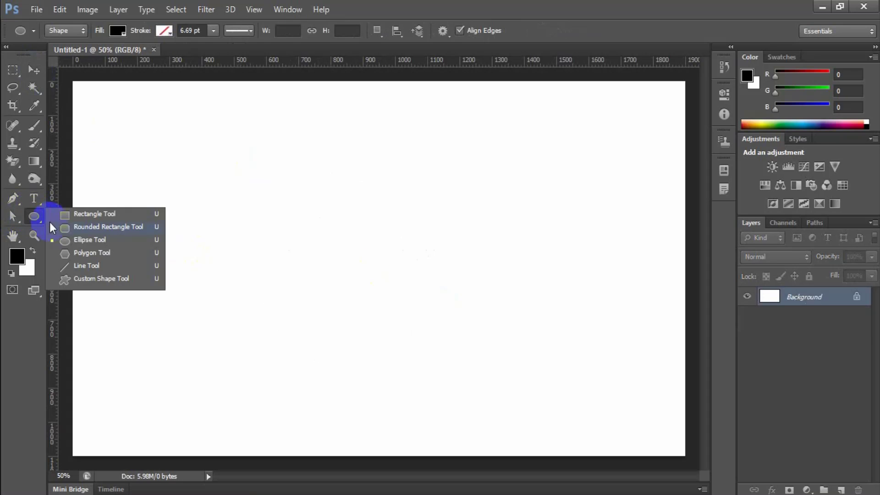
{"action": "left_click", "coordinate": [100, 238]}
{"action": "left_click_drag", "start_coordinate": [196, 194], "coordinate": [354, 359]}
{"action": "left_click", "coordinate": [30, 217]}
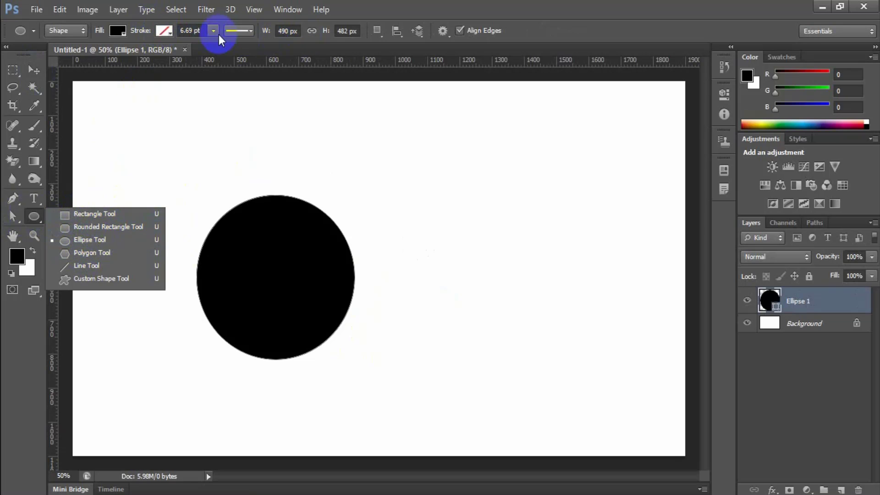
{"action": "left_click", "coordinate": [249, 278]}
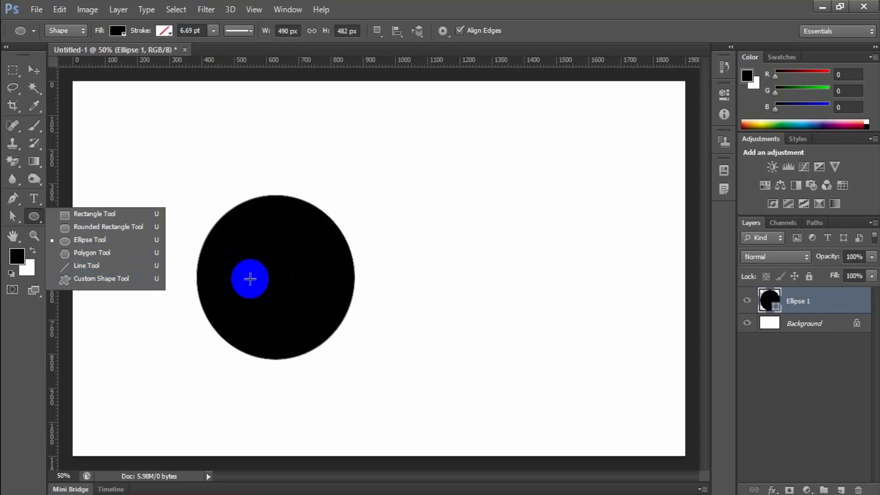
{"action": "left_click", "coordinate": [34, 70]}
{"action": "left_click", "coordinate": [34, 217]}
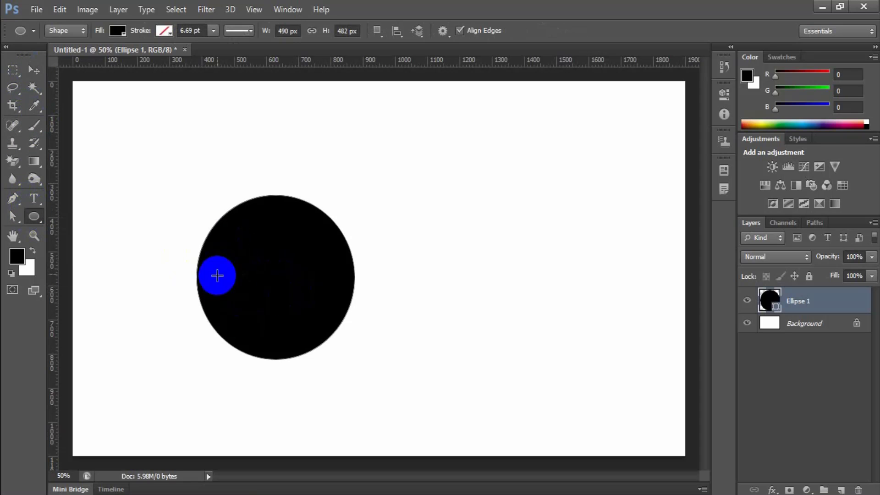
{"action": "left_click", "coordinate": [184, 49]}
Step: Try the dashed and dotted stroke styles on the ellipse's outline and set it back to a solid line
{"action": "left_click", "coordinate": [198, 29]}
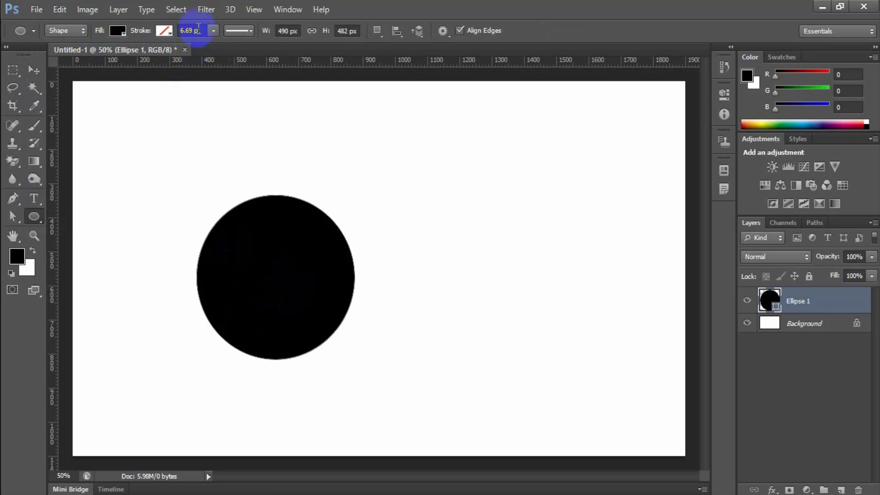
{"action": "left_click", "coordinate": [252, 35]}
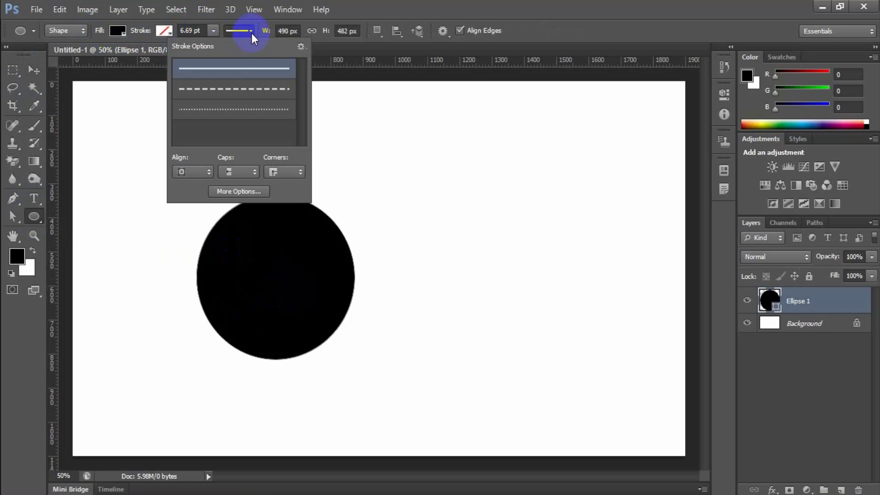
{"action": "left_click", "coordinate": [228, 89]}
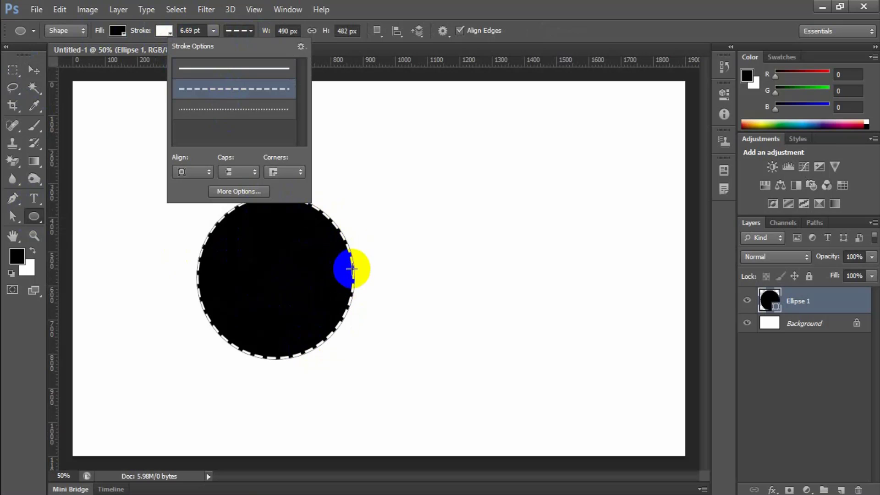
{"action": "left_click", "coordinate": [215, 109]}
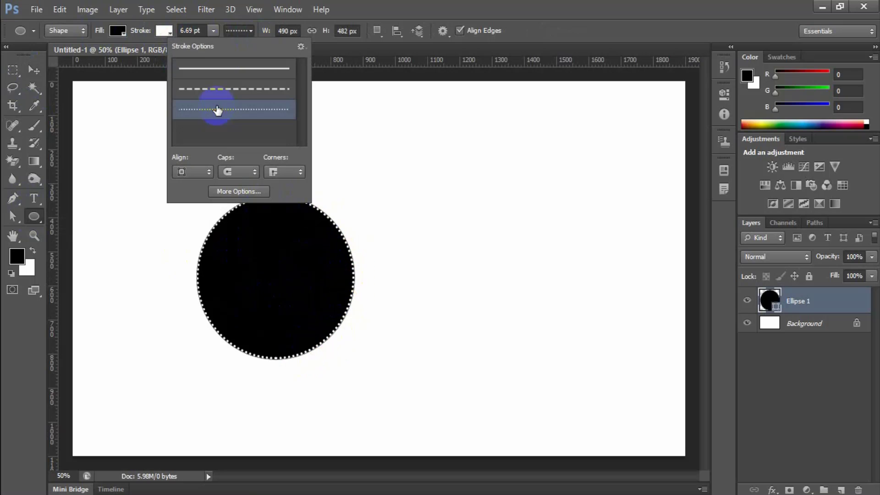
{"action": "left_click", "coordinate": [228, 69]}
{"action": "left_click", "coordinate": [500, 6]}
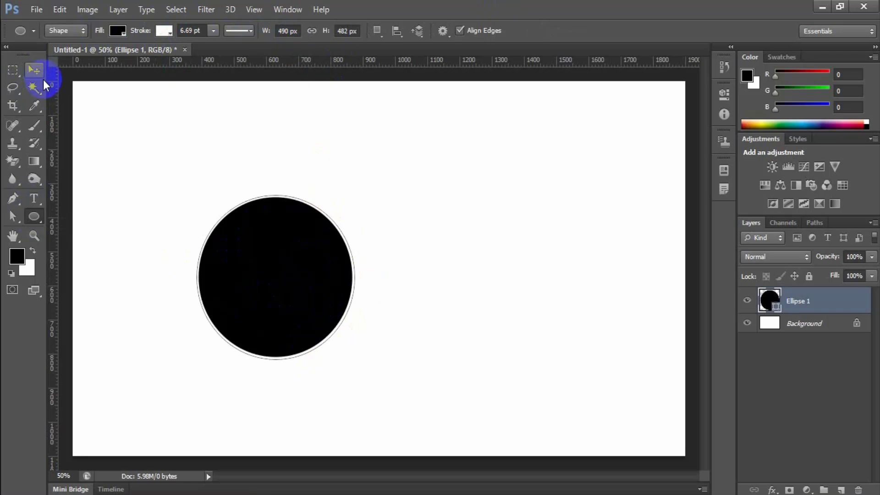
Step: Move the outlined black ellipse slightly upward and delete it
{"action": "left_click", "coordinate": [35, 71]}
{"action": "left_click_drag", "start_coordinate": [279, 289], "coordinate": [282, 274]}
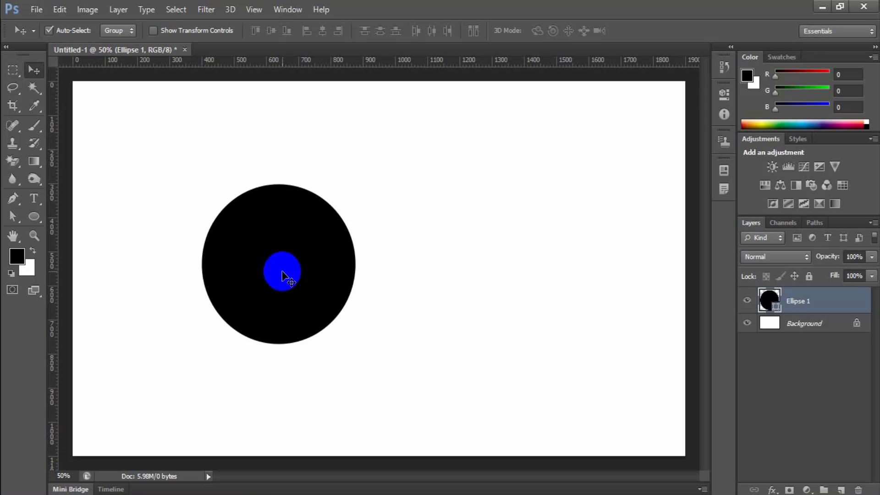
{"action": "key", "text": "Delete"}
Step: Switch the Ellipse tool to Path mode and draw a wide elliptical path left of the canvas centre
{"action": "left_click", "coordinate": [33, 215]}
{"action": "left_click", "coordinate": [94, 240]}
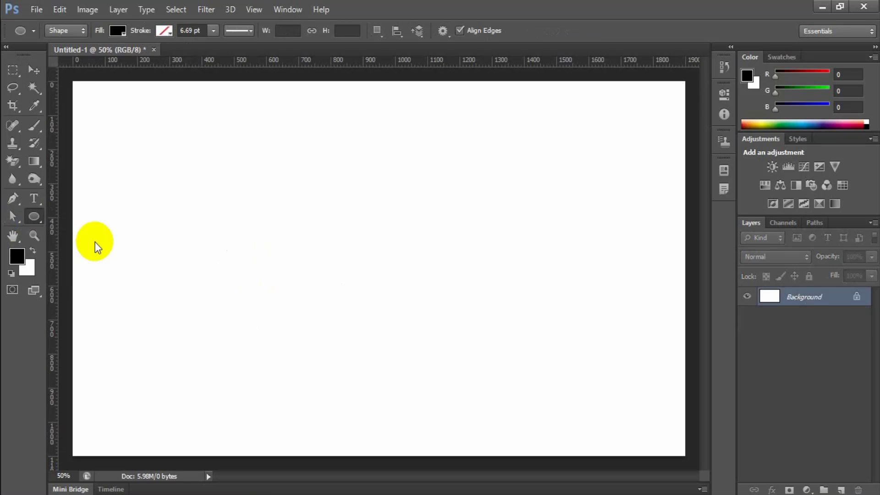
{"action": "left_click", "coordinate": [78, 30]}
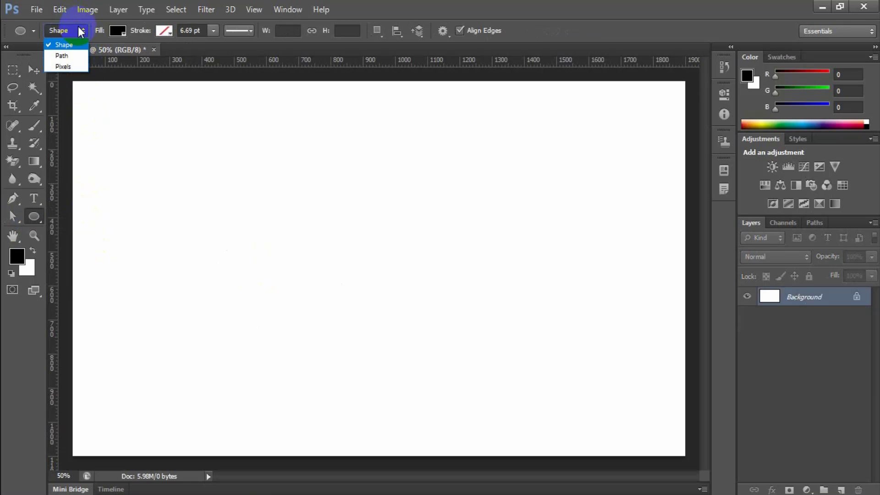
{"action": "left_click", "coordinate": [57, 56]}
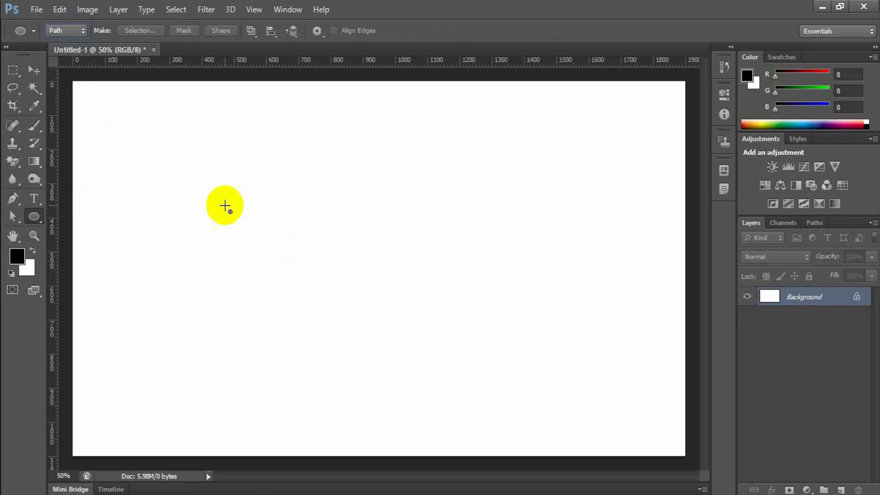
{"action": "left_click_drag", "start_coordinate": [219, 198], "coordinate": [403, 367]}
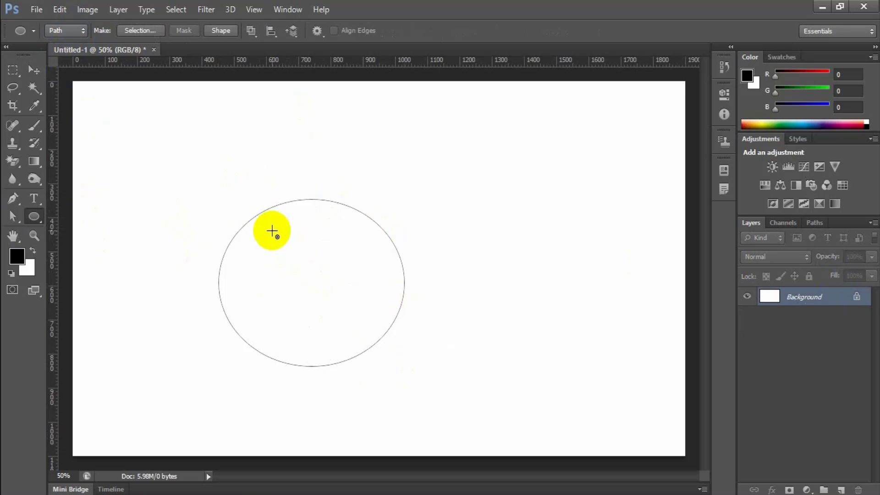
Step: Inspect the ellipse's work path and the layer list, and undo drawing the path
{"action": "left_click", "coordinate": [814, 223]}
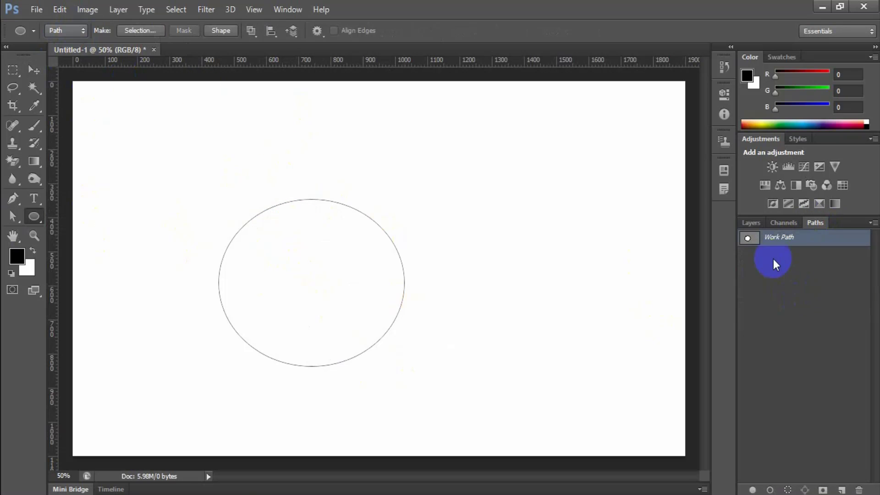
{"action": "left_click", "coordinate": [754, 223]}
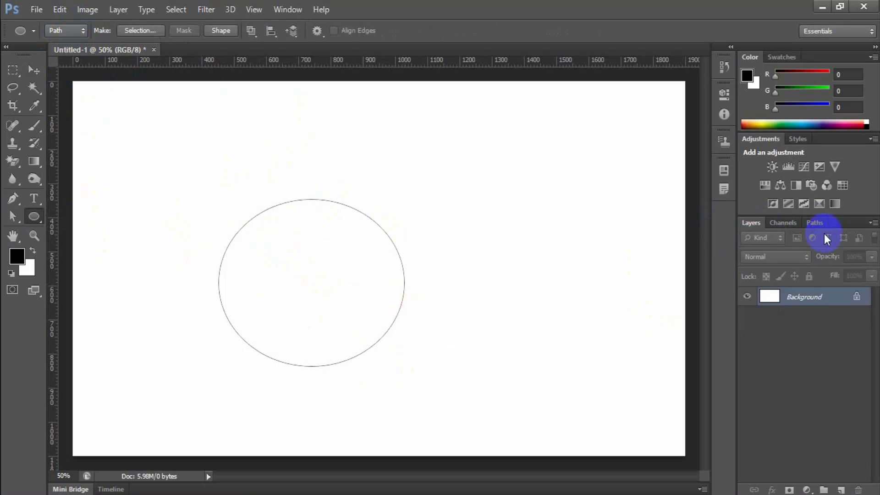
{"action": "key", "text": "ctrl+z"}
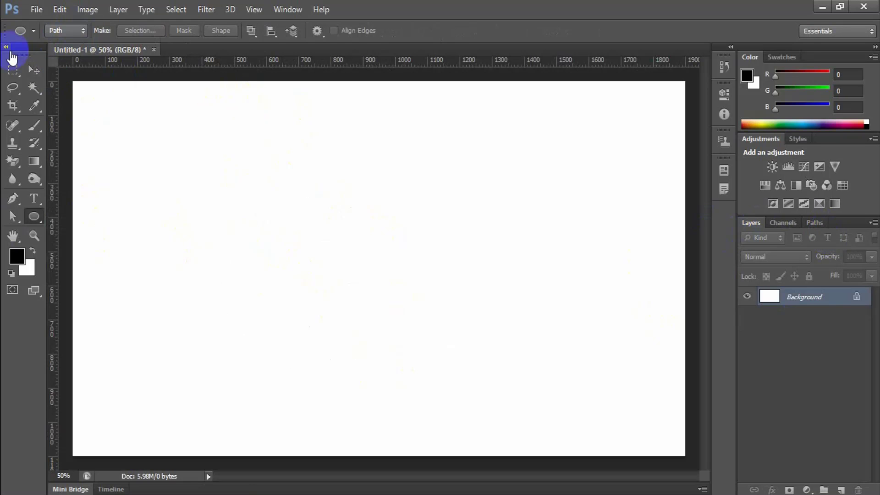
Step: Switch the Ellipse tool to Pixels mode, add a new layer and draw a large black circle on it
{"action": "left_click", "coordinate": [77, 32]}
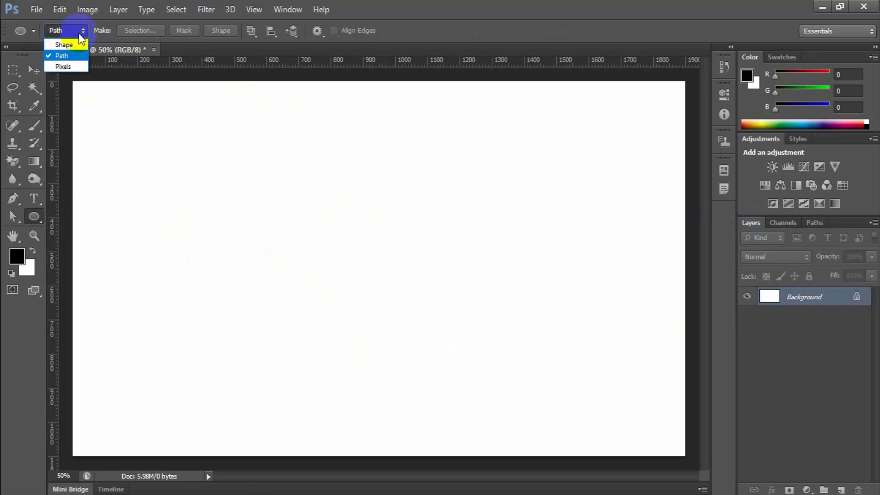
{"action": "left_click", "coordinate": [70, 66]}
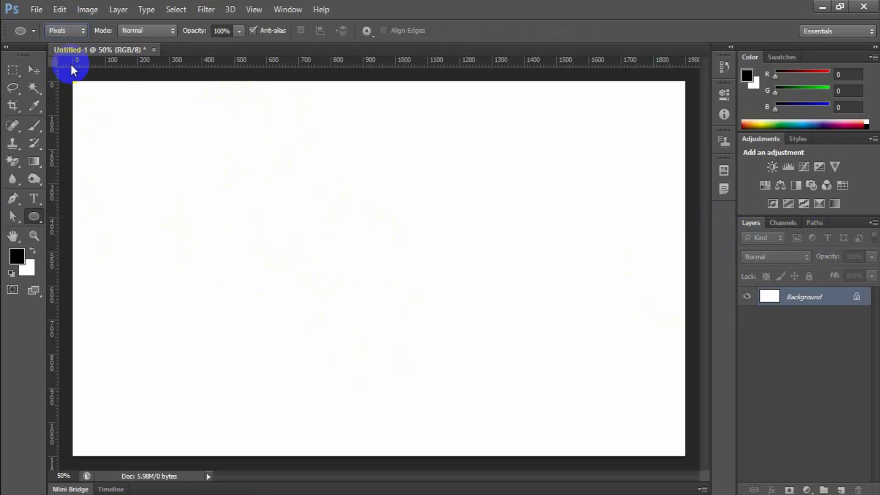
{"action": "left_click", "coordinate": [842, 490]}
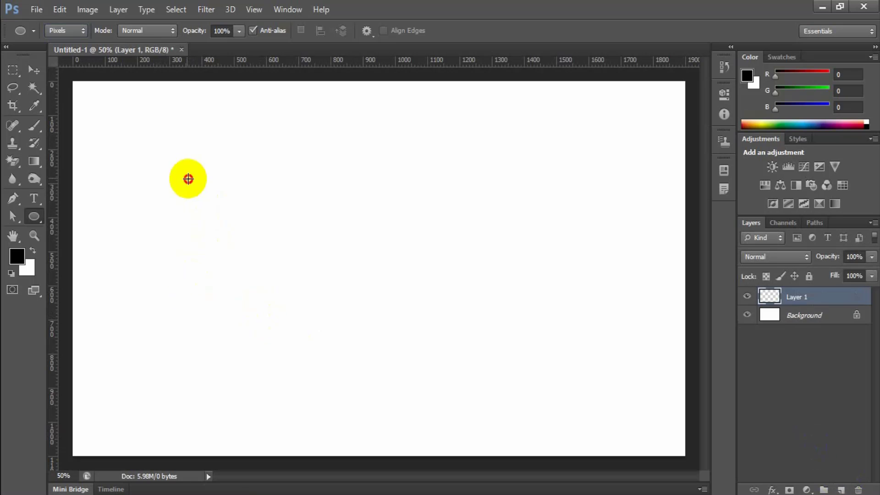
{"action": "left_click_drag", "start_coordinate": [188, 179], "coordinate": [409, 395]}
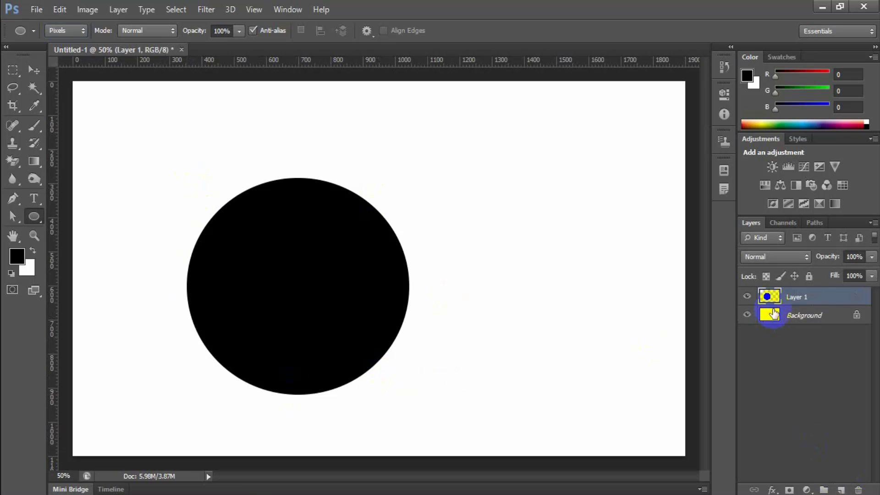
{"action": "left_click", "coordinate": [31, 71]}
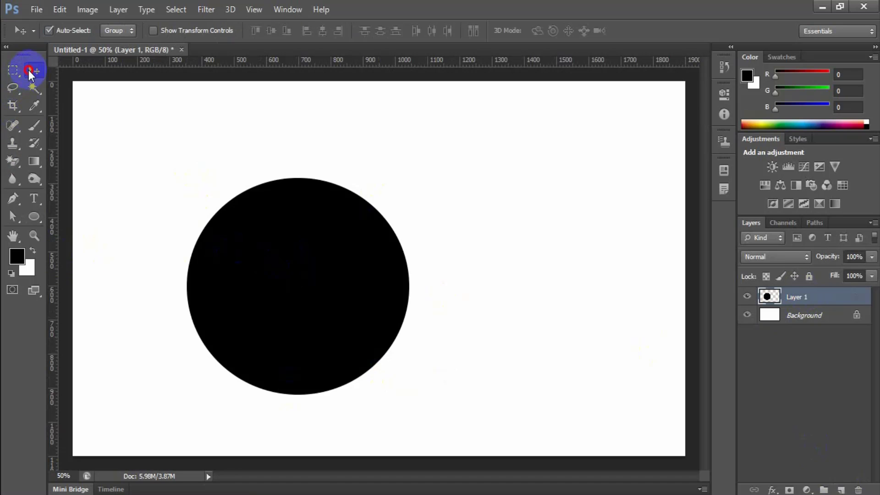
Step: Move the black pixel circle up and right to the canvas centre, and delete it
{"action": "left_click_drag", "start_coordinate": [284, 284], "coordinate": [365, 251]}
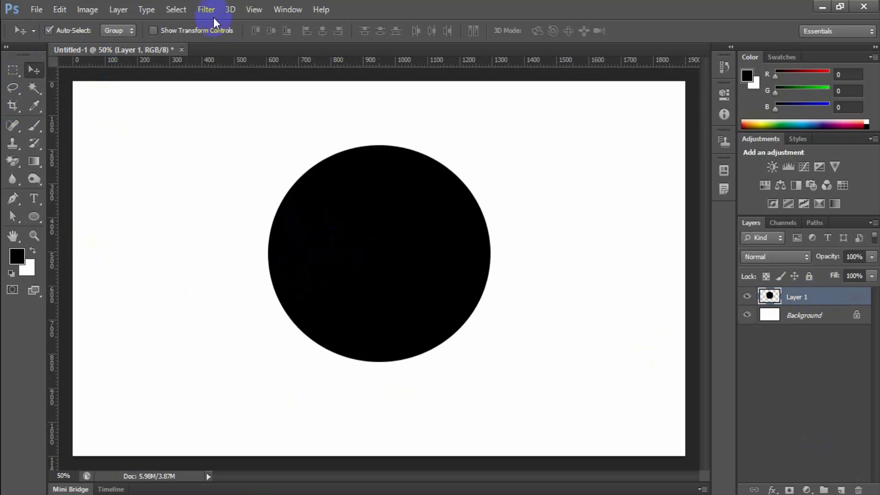
{"action": "left_click", "coordinate": [33, 219]}
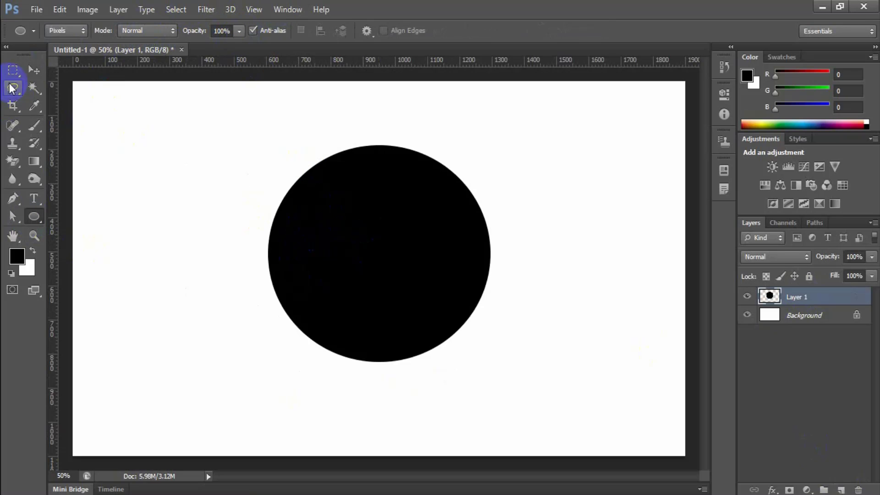
{"action": "left_click", "coordinate": [32, 71]}
{"action": "left_click", "coordinate": [353, 284]}
{"action": "key", "text": "Delete"}
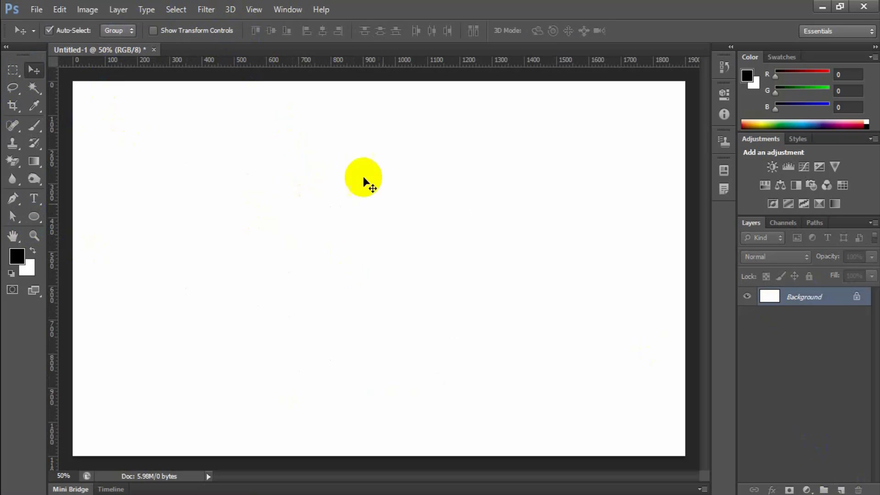
Step: Draw an ellipse about 626 by 624 px in Shape mode left of the canvas centre, and fill it dark purple
{"action": "left_click", "coordinate": [34, 216]}
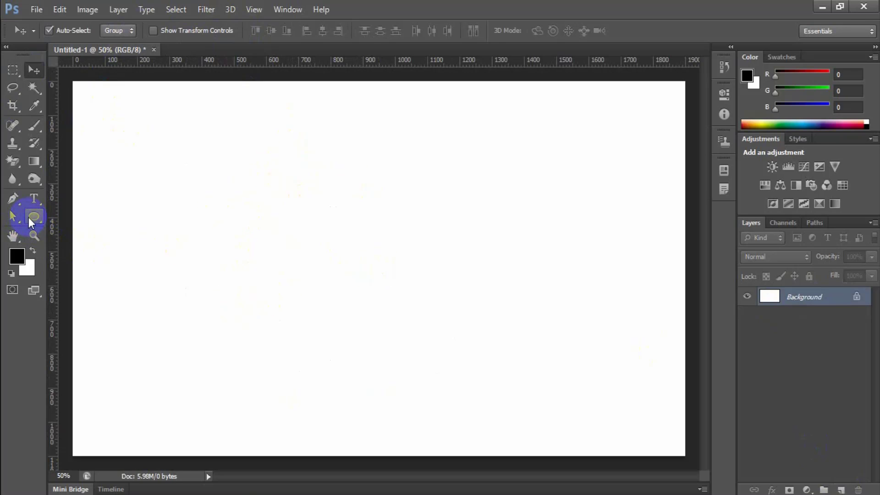
{"action": "left_click", "coordinate": [83, 29]}
{"action": "left_click", "coordinate": [78, 42]}
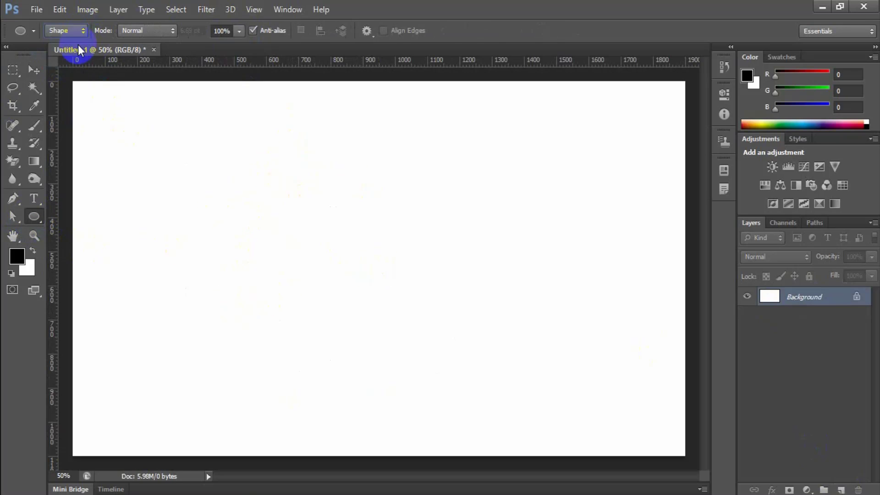
{"action": "left_click_drag", "start_coordinate": [176, 159], "coordinate": [378, 371]}
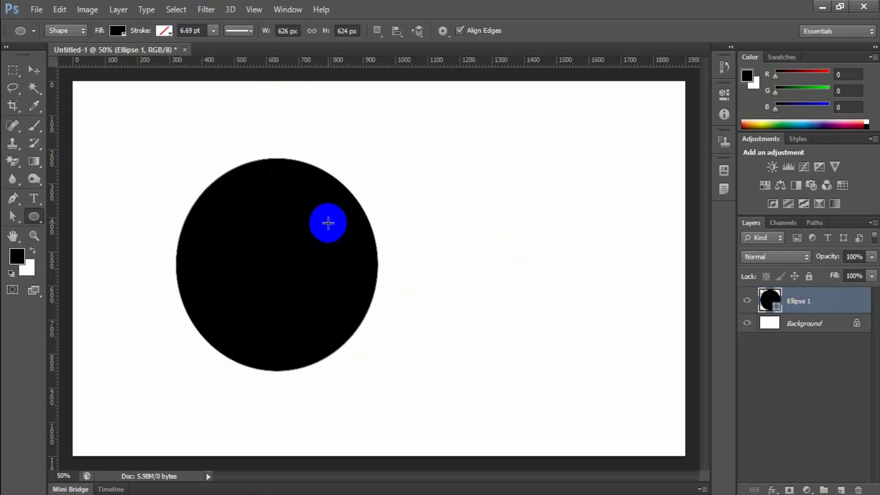
{"action": "left_click", "coordinate": [118, 30]}
{"action": "left_click", "coordinate": [139, 148]}
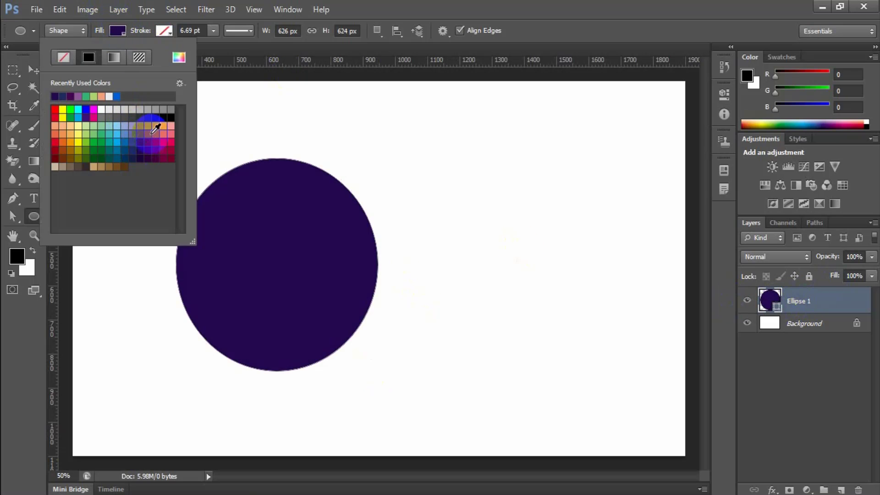
Step: Move the dark purple ellipse slightly up and right, and delete it
{"action": "left_click", "coordinate": [41, 78]}
{"action": "left_click_drag", "start_coordinate": [281, 281], "coordinate": [325, 254]}
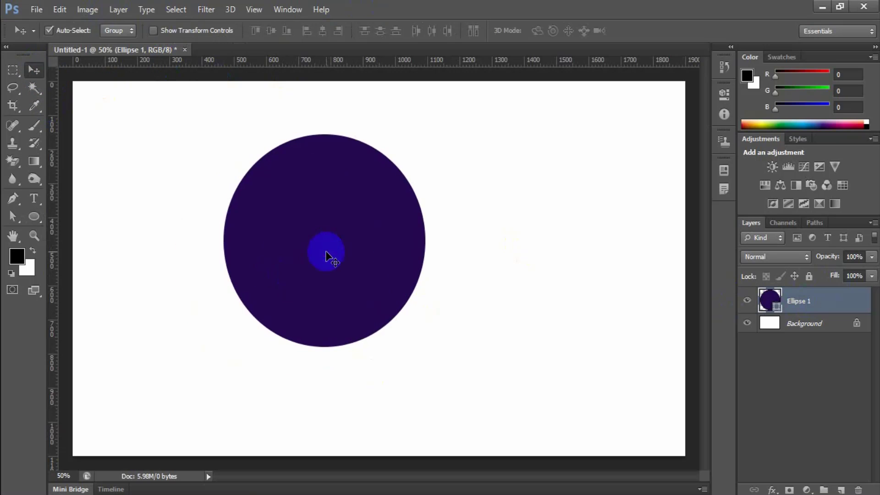
{"action": "key", "text": "Delete"}
Step: Create an ellipse with an exact width and height of 500 px near the canvas centre, and undo it
{"action": "left_click", "coordinate": [34, 218]}
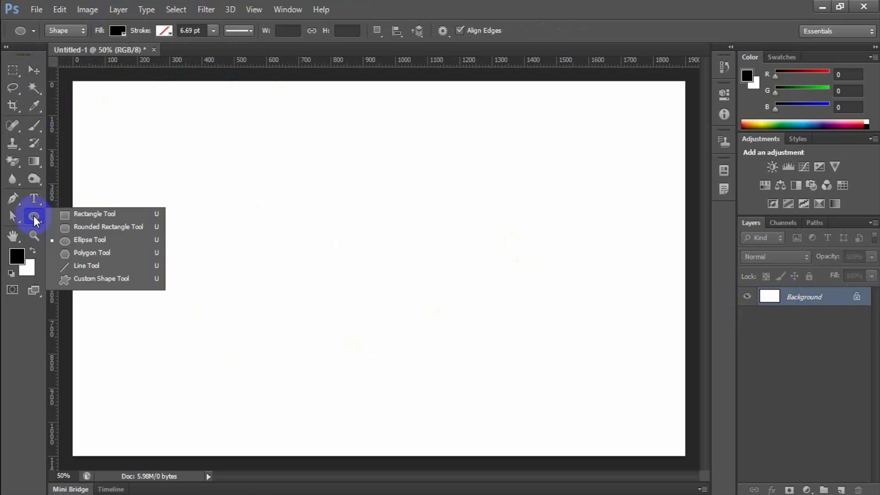
{"action": "left_click", "coordinate": [115, 240]}
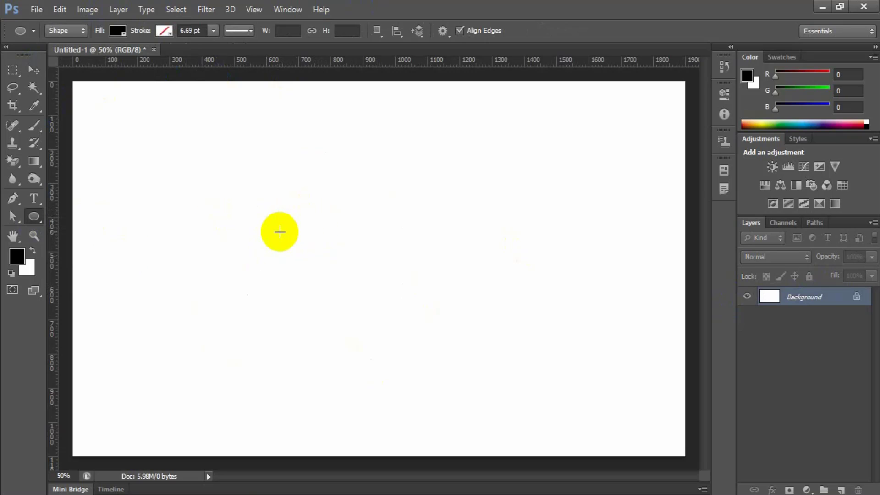
{"action": "left_click", "coordinate": [279, 232]}
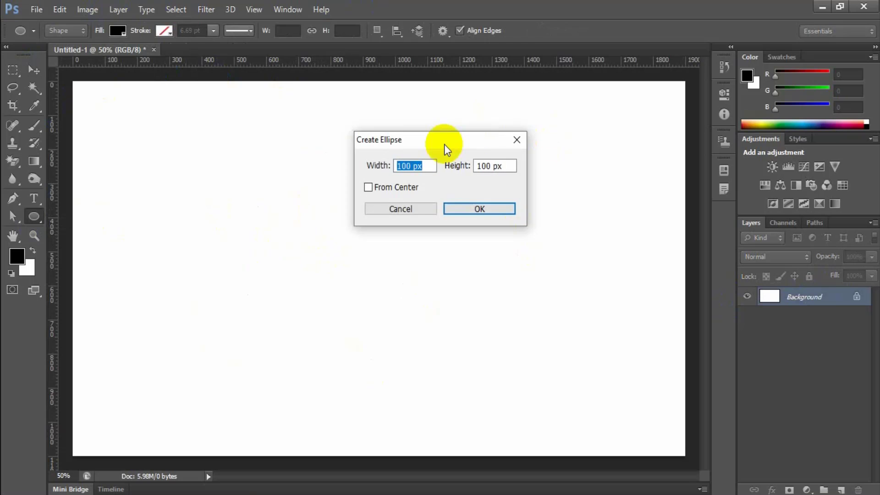
{"action": "left_click_drag", "start_coordinate": [444, 144], "coordinate": [313, 176]}
{"action": "left_click", "coordinate": [349, 169]}
{"action": "type", "text": "500"}
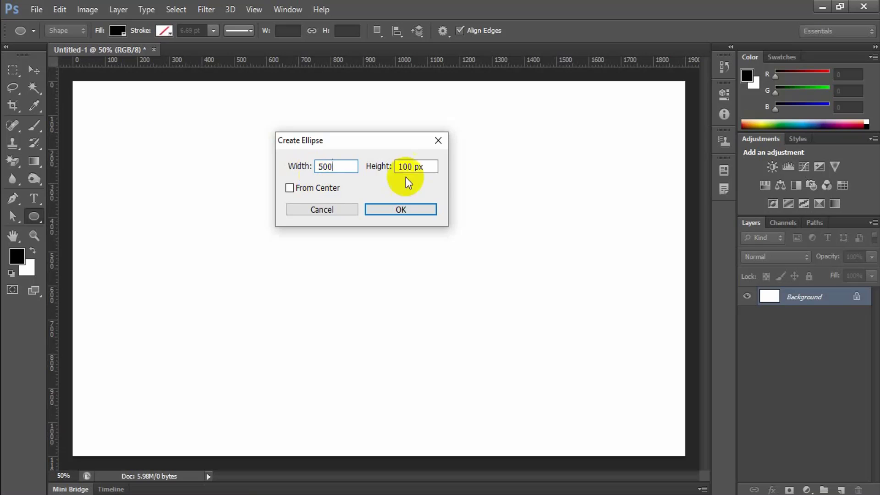
{"action": "left_click_drag", "start_coordinate": [430, 168], "coordinate": [390, 169]}
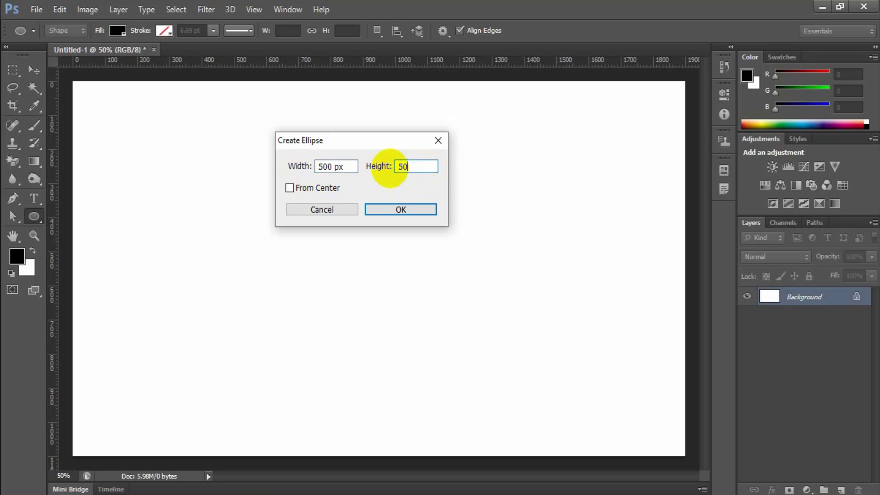
{"action": "left_click", "coordinate": [397, 210]}
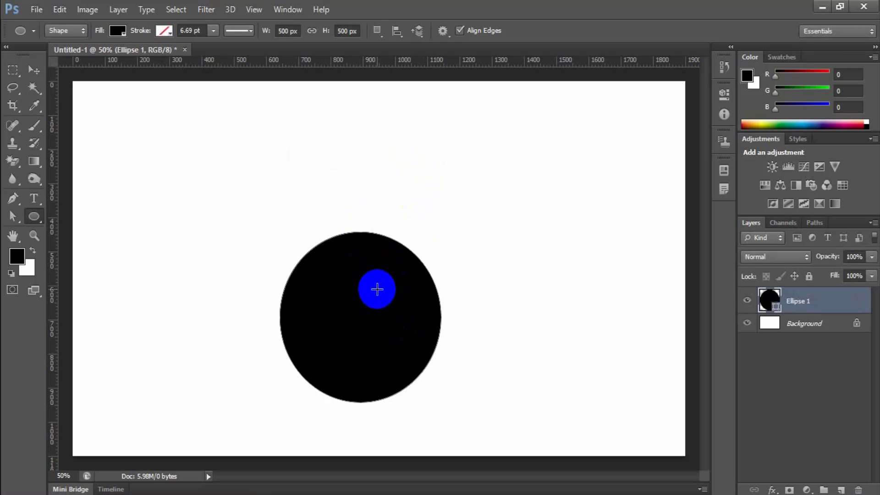
{"action": "key", "text": "ctrl+z"}
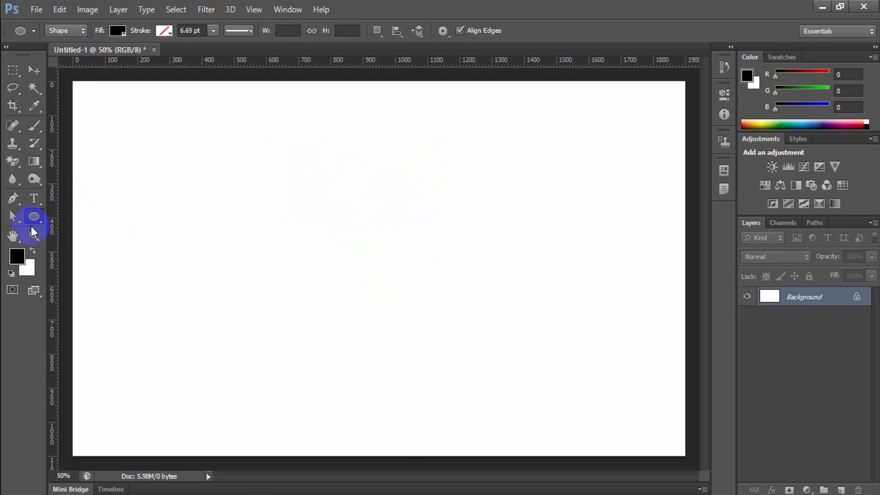
Step: Draw a black five-sided polygon about 633 by 605 px in the upper-left part of the canvas with the Polygon tool
{"action": "left_click_drag", "start_coordinate": [30, 220], "coordinate": [123, 261]}
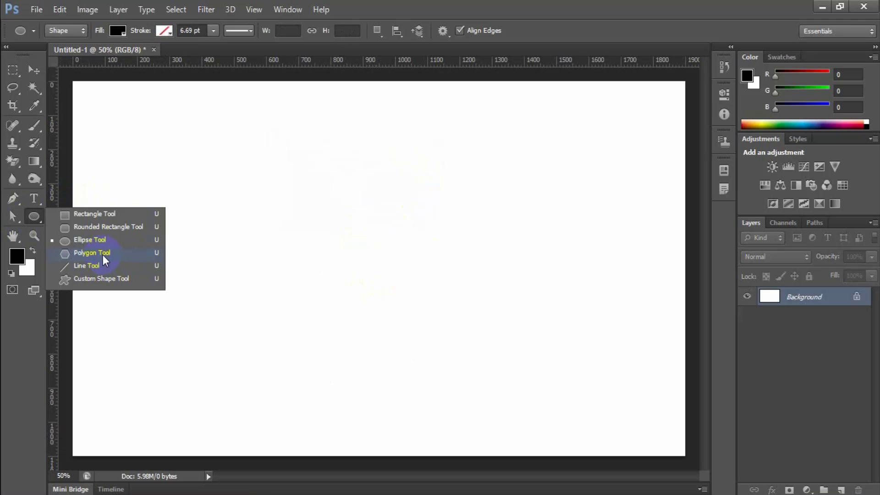
{"action": "left_click", "coordinate": [102, 255]}
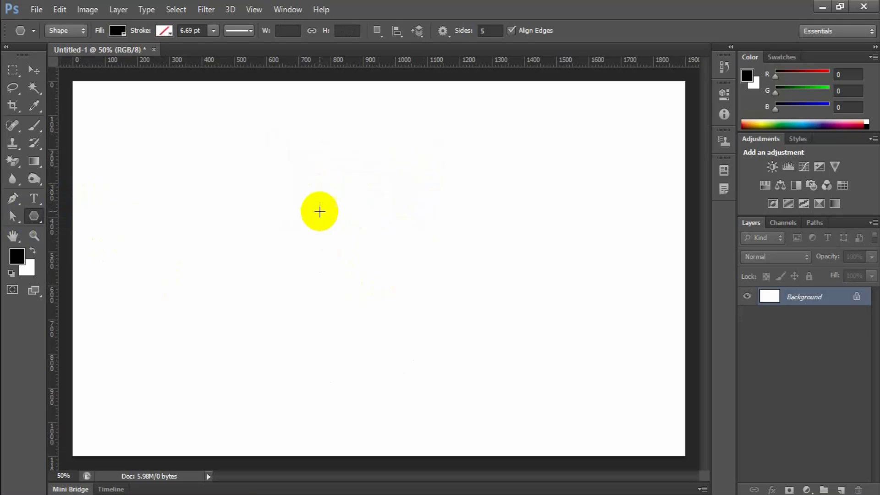
{"action": "left_click_drag", "start_coordinate": [266, 193], "coordinate": [370, 228]}
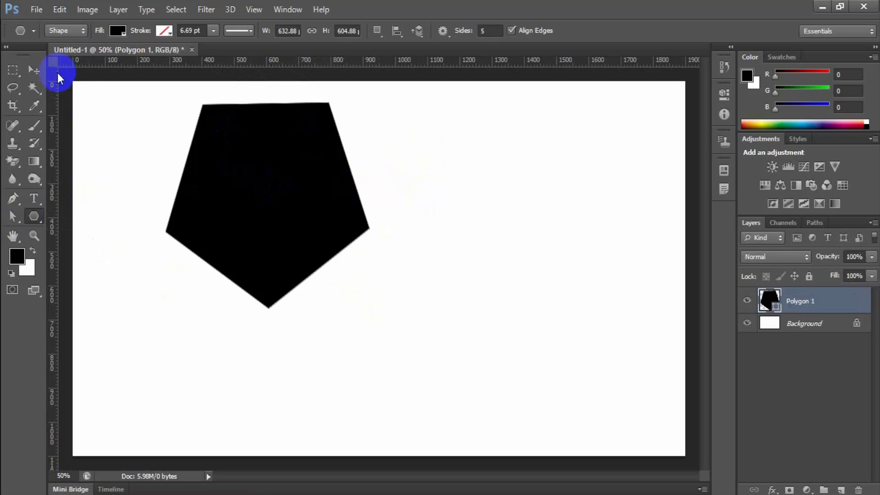
Step: Move the pentagon down and right towards the canvas centre, and delete it
{"action": "left_click", "coordinate": [36, 70]}
{"action": "left_click_drag", "start_coordinate": [316, 196], "coordinate": [379, 251]}
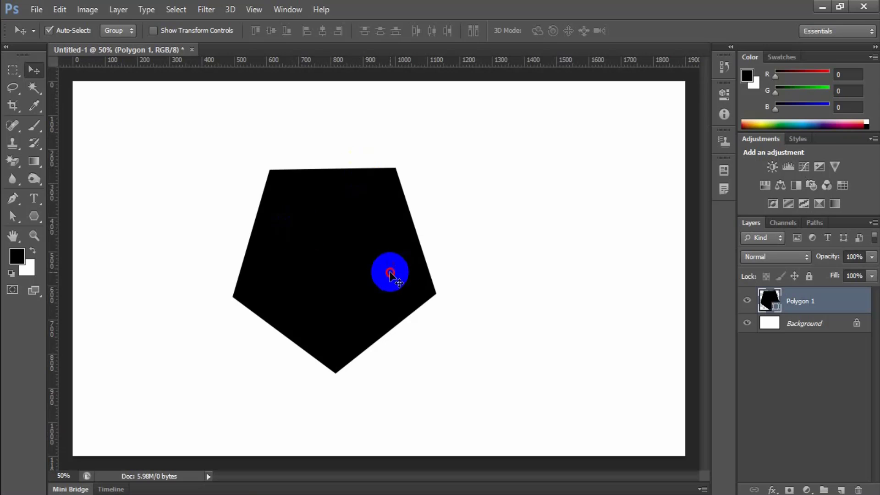
{"action": "key", "text": "Delete"}
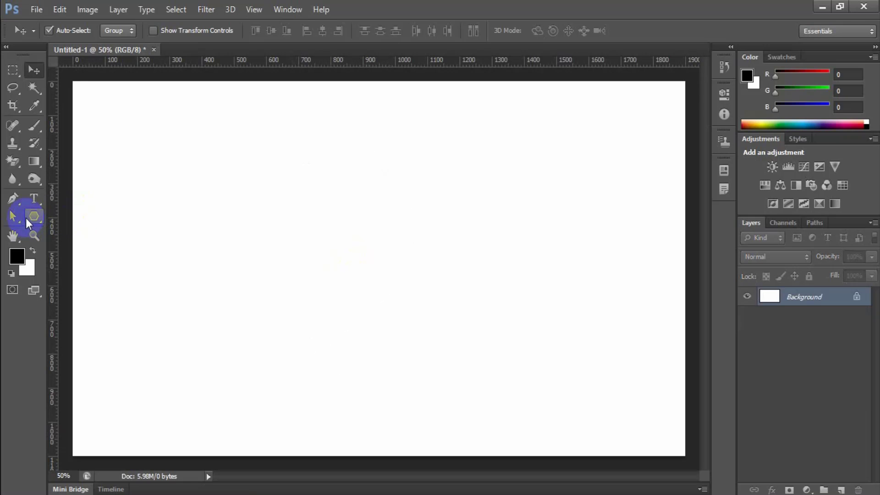
Step: Set the Polygon tool to 6 sides and draw a hexagon about 584 by 660 px left of the canvas centre
{"action": "left_click", "coordinate": [31, 217]}
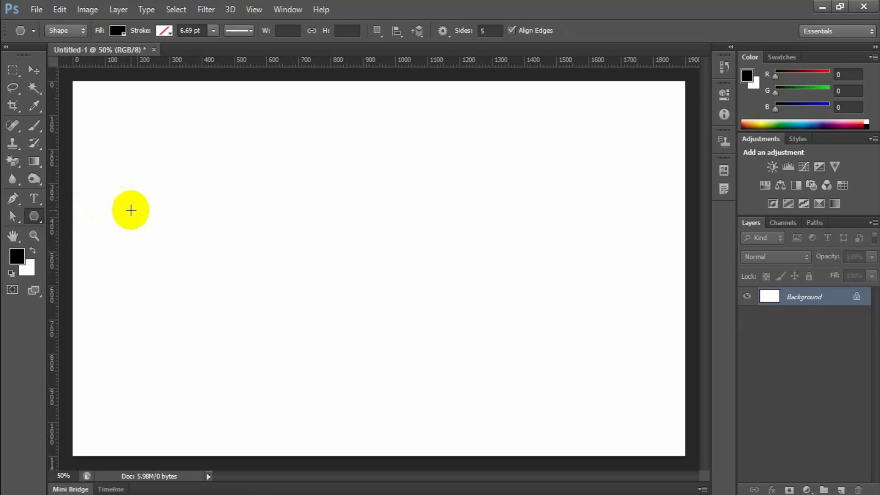
{"action": "left_click", "coordinate": [485, 30]}
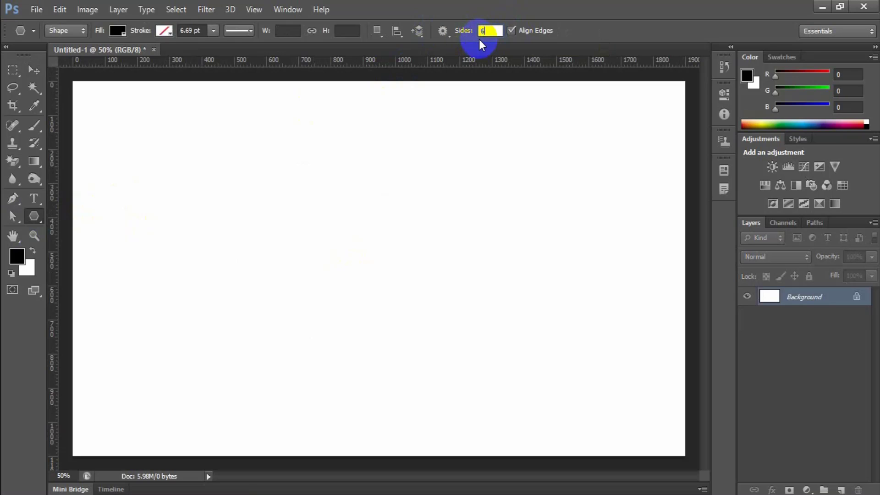
{"action": "left_click_drag", "start_coordinate": [274, 211], "coordinate": [366, 262]}
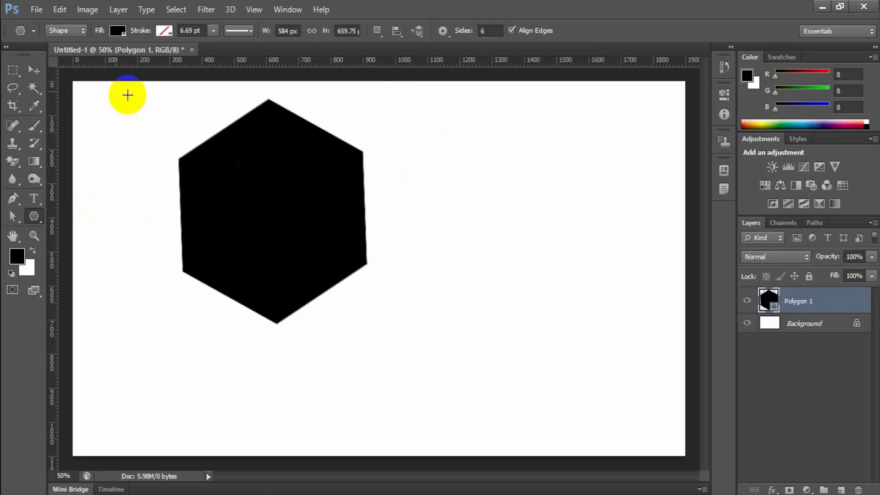
Step: Move the hexagon down and right towards the canvas centre, and delete it
{"action": "left_click", "coordinate": [34, 68]}
{"action": "left_click_drag", "start_coordinate": [318, 221], "coordinate": [365, 257]}
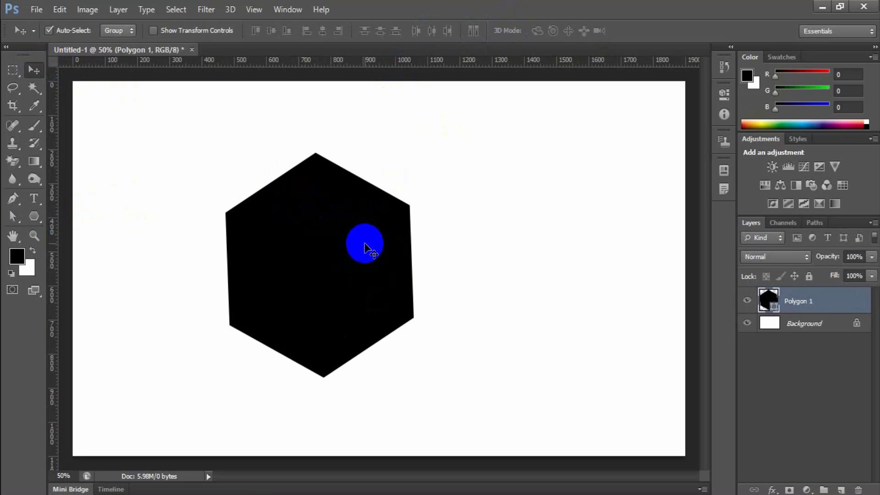
{"action": "key", "text": "Delete"}
Step: Set the Polygon tool to 8 sides and draw an octagon about 592 by 592 px left of the canvas centre
{"action": "left_click", "coordinate": [33, 216]}
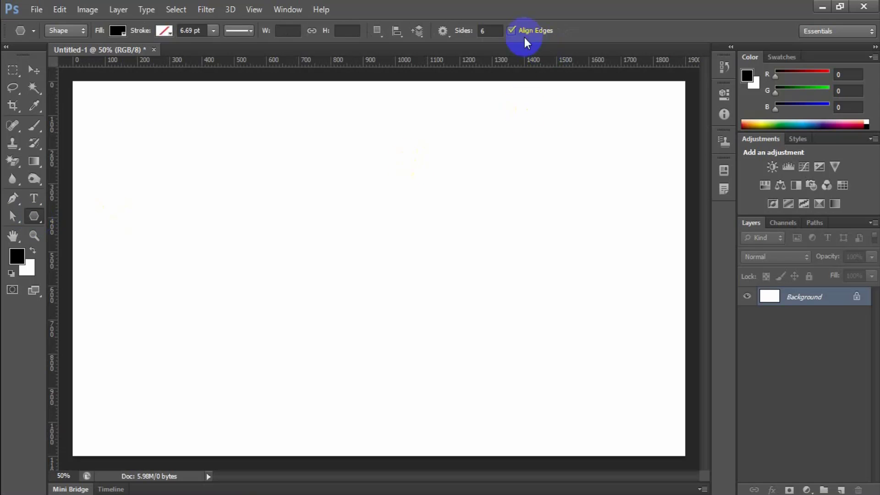
{"action": "type", "text": "8"}
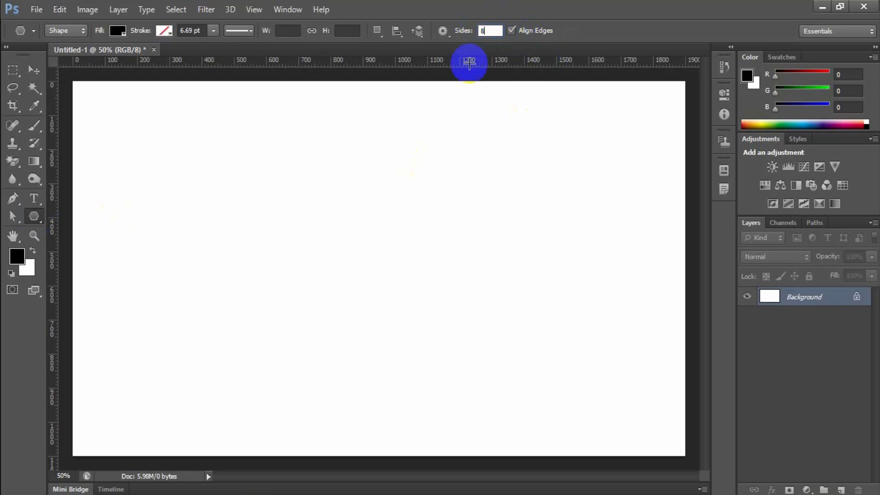
{"action": "left_click_drag", "start_coordinate": [297, 210], "coordinate": [392, 249]}
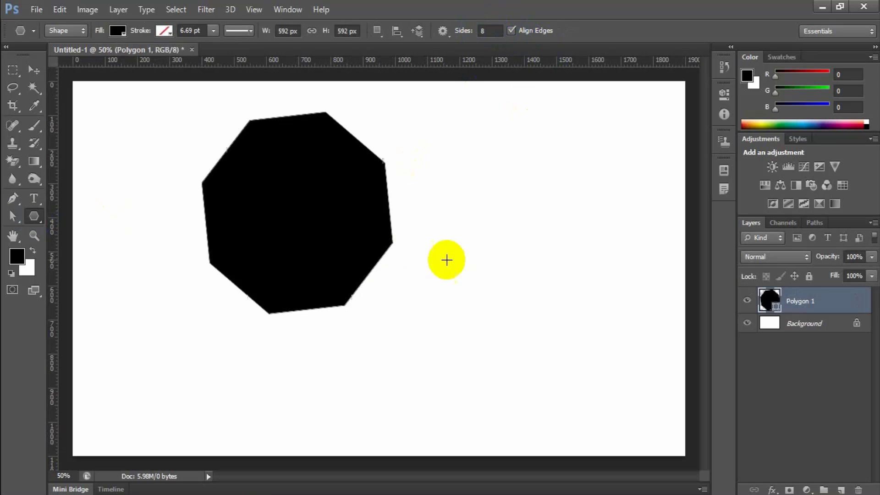
Step: Move the octagon down and right towards the canvas centre, and delete it
{"action": "left_click", "coordinate": [34, 70]}
{"action": "left_click_drag", "start_coordinate": [291, 204], "coordinate": [343, 248]}
{"action": "key", "text": "Delete"}
Step: Set the Polygon tool to 3 sides, draw a triangle about 454 by 402 px near the canvas centre, and undo it
{"action": "left_click", "coordinate": [37, 214]}
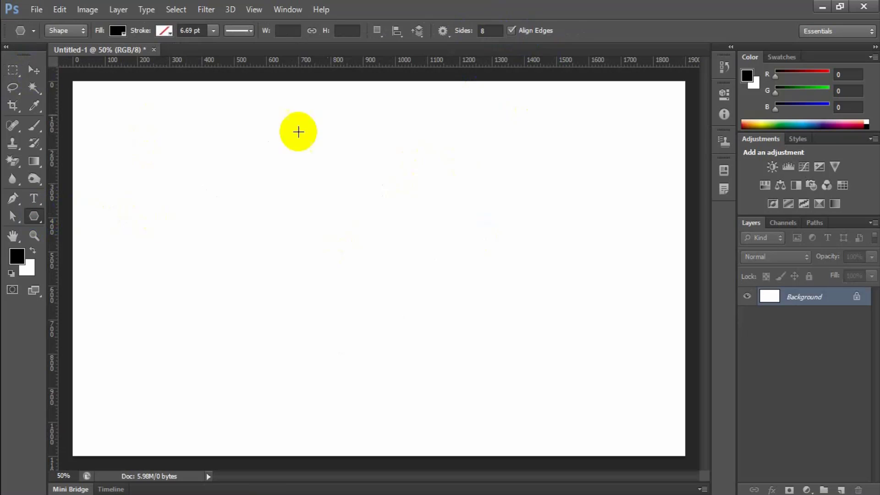
{"action": "left_click", "coordinate": [511, 24]}
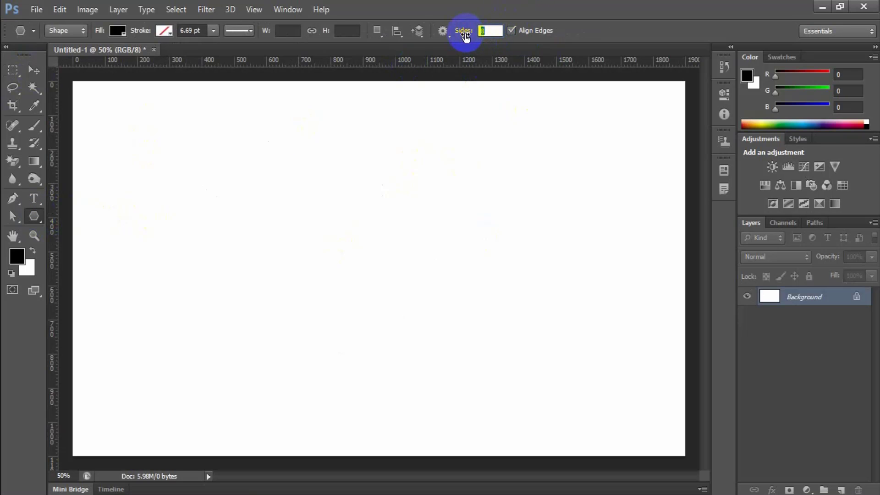
{"action": "type", "text": "3"}
{"action": "left_click_drag", "start_coordinate": [325, 231], "coordinate": [400, 275]}
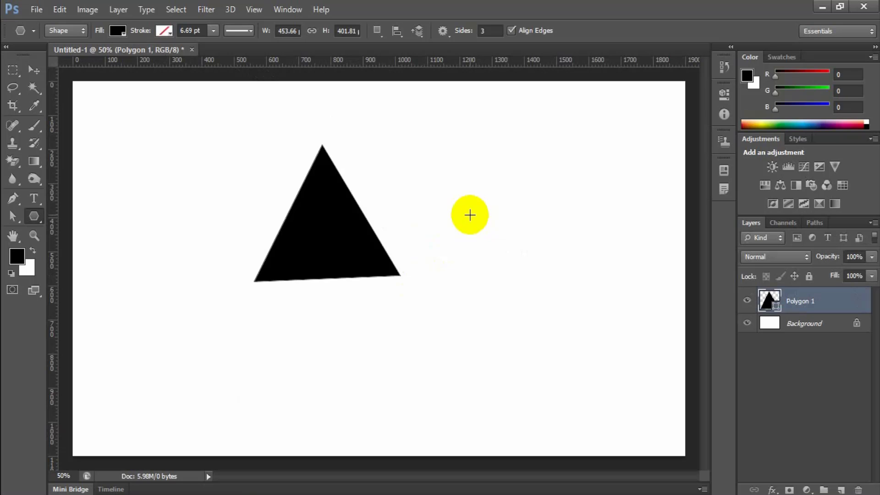
{"action": "key", "text": "ctrl+z"}
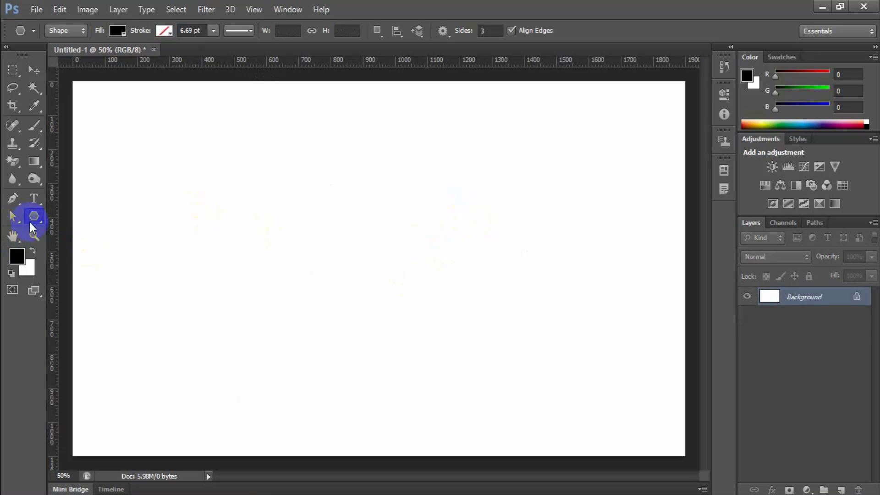
Step: Draw three 1 px lines at different angles with the Line tool so they cross near the canvas centre
{"action": "left_click_drag", "start_coordinate": [32, 219], "coordinate": [119, 265]}
{"action": "left_click_drag", "start_coordinate": [135, 354], "coordinate": [452, 200]}
{"action": "left_click_drag", "start_coordinate": [552, 367], "coordinate": [251, 176]}
{"action": "left_click_drag", "start_coordinate": [334, 414], "coordinate": [355, 161]}
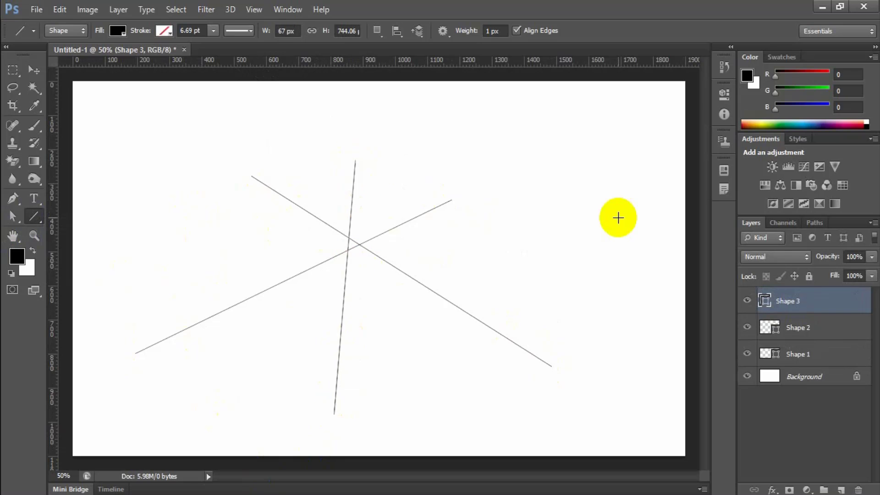
Step: Select all three crossing lines together and delete them
{"action": "left_click", "coordinate": [36, 73]}
{"action": "left_click_drag", "start_coordinate": [173, 130], "coordinate": [523, 440]}
{"action": "key", "text": "Delete"}
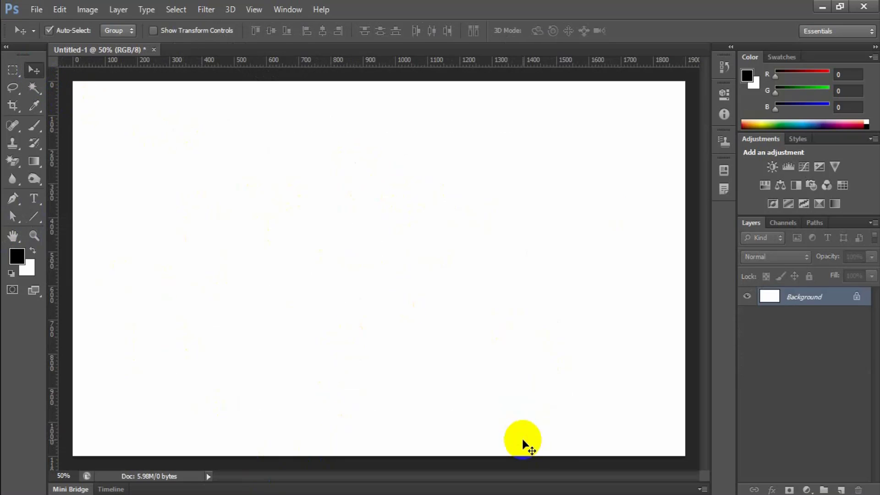
Step: Draw a straight horizontal line about 1302 px long and a vertical line about 582 px long down from its left end
{"action": "left_click", "coordinate": [38, 223]}
{"action": "left_click_drag", "start_coordinate": [117, 186], "coordinate": [537, 186]}
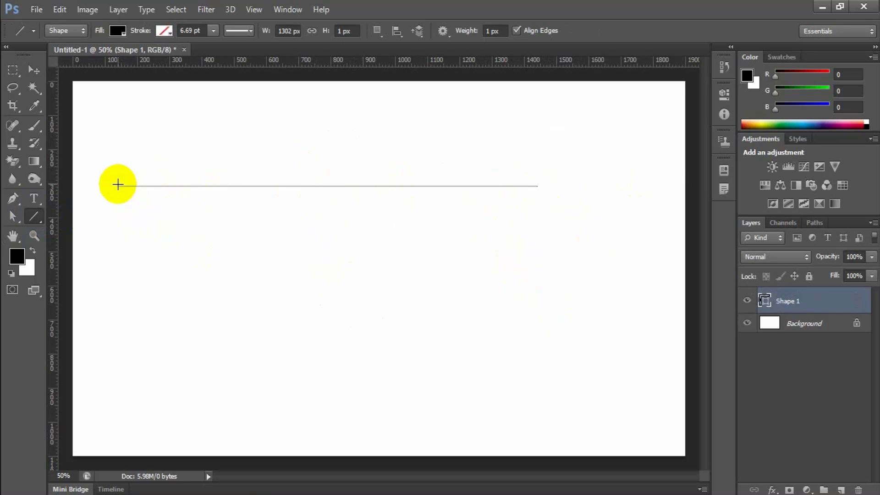
{"action": "mouse_move", "coordinate": [120, 185]}
{"action": "left_mouse_down"}
{"action": "mouse_move", "coordinate": [135, 353]}
{"action": "mouse_move", "coordinate": [373, 380]}
{"action": "mouse_move", "coordinate": [149, 357]}
{"action": "mouse_move", "coordinate": [248, 362]}
{"action": "mouse_move", "coordinate": [121, 243]}
{"action": "mouse_move", "coordinate": [257, 316]}
{"action": "mouse_move", "coordinate": [257, 302]}
{"action": "mouse_move", "coordinate": [179, 208]}
{"action": "mouse_move", "coordinate": [262, 319]}
{"action": "mouse_move", "coordinate": [241, 318]}
{"action": "mouse_move", "coordinate": [253, 353]}
{"action": "mouse_move", "coordinate": [277, 373]}
{"action": "mouse_move", "coordinate": [276, 361]}
{"action": "mouse_move", "coordinate": [260, 386]}
{"action": "mouse_move", "coordinate": [165, 379]}
{"action": "mouse_move", "coordinate": [141, 367]}
{"action": "mouse_move", "coordinate": [145, 384]}
{"action": "left_mouse_up"}
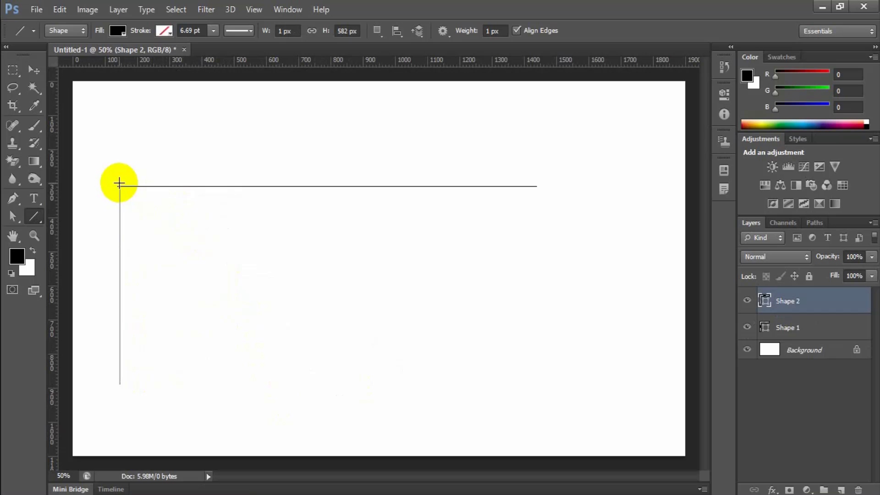
Step: Draw a 45-degree line about 527 by 527 px from the corner where the two lines meet, and delete all three lines together
{"action": "mouse_move", "coordinate": [119, 183]}
{"action": "left_mouse_down"}
{"action": "mouse_move", "coordinate": [369, 391]}
{"action": "mouse_move", "coordinate": [236, 296]}
{"action": "mouse_move", "coordinate": [314, 384]}
{"action": "mouse_move", "coordinate": [229, 287]}
{"action": "mouse_move", "coordinate": [289, 363]}
{"action": "left_mouse_up"}
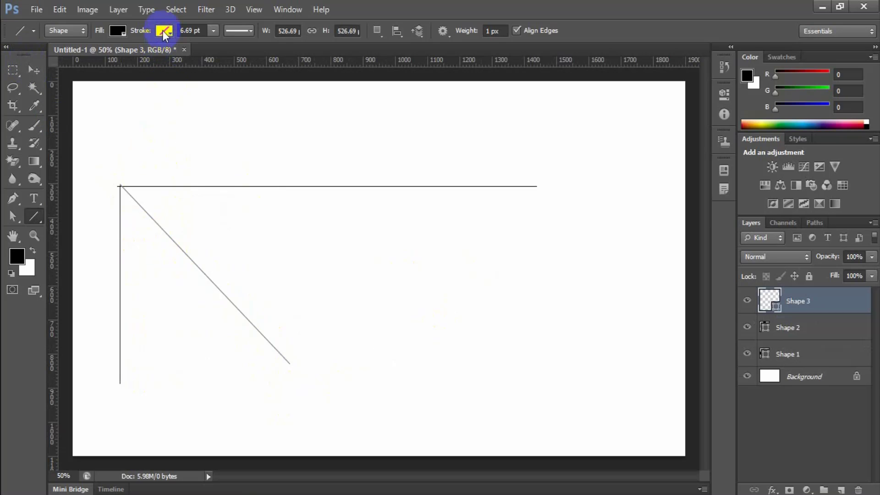
{"action": "left_click", "coordinate": [31, 70]}
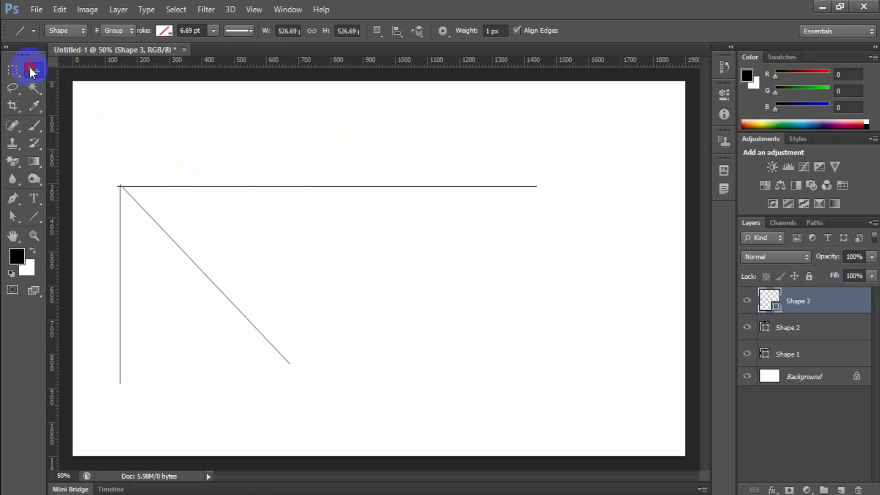
{"action": "left_click_drag", "start_coordinate": [268, 147], "coordinate": [111, 326]}
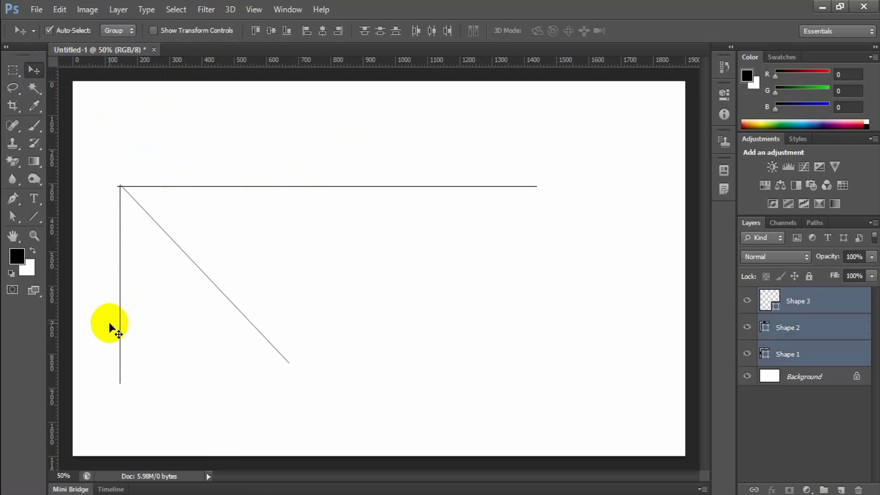
{"action": "key", "text": "Delete"}
Step: Set the Line tool's weight to 5 px, draw a nearly horizontal line about 728 px wide, and undo it
{"action": "left_click", "coordinate": [36, 217]}
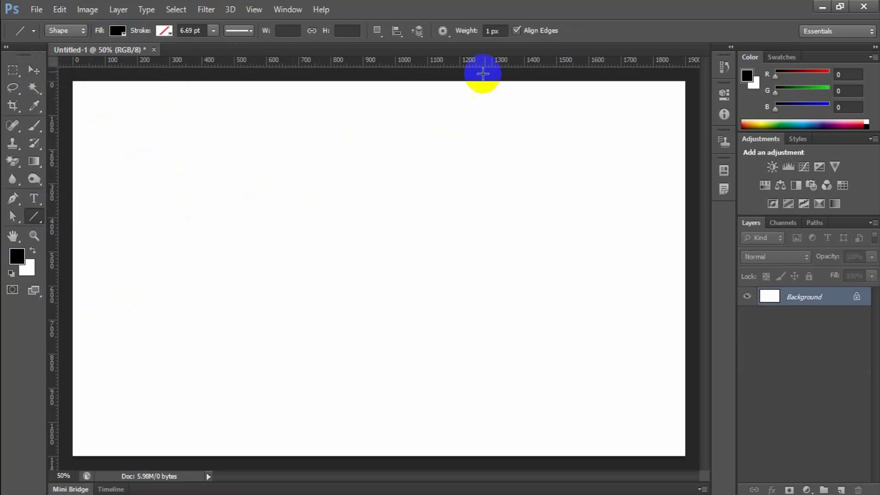
{"action": "left_click", "coordinate": [502, 31]}
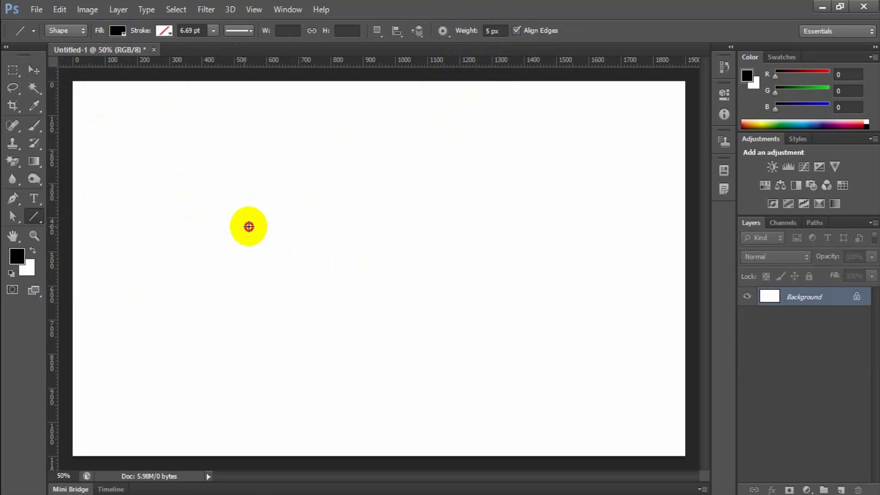
{"action": "left_click_drag", "start_coordinate": [244, 227], "coordinate": [479, 228]}
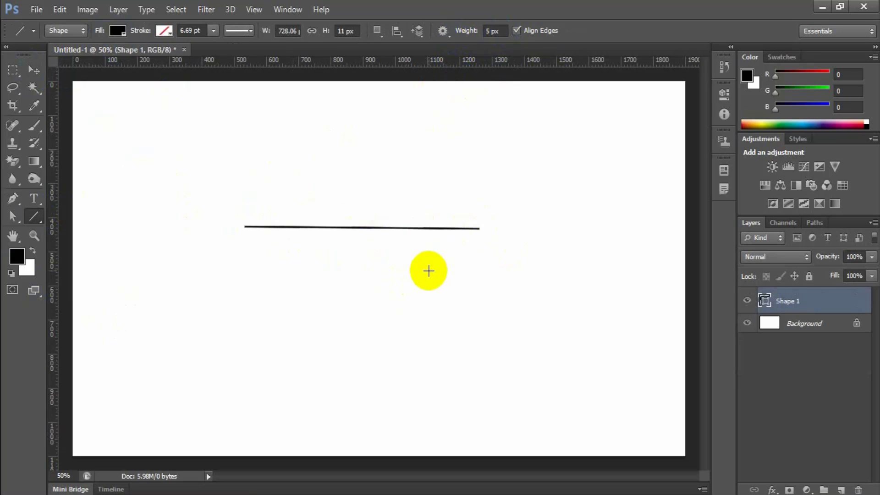
{"action": "key", "text": "ctrl+z"}
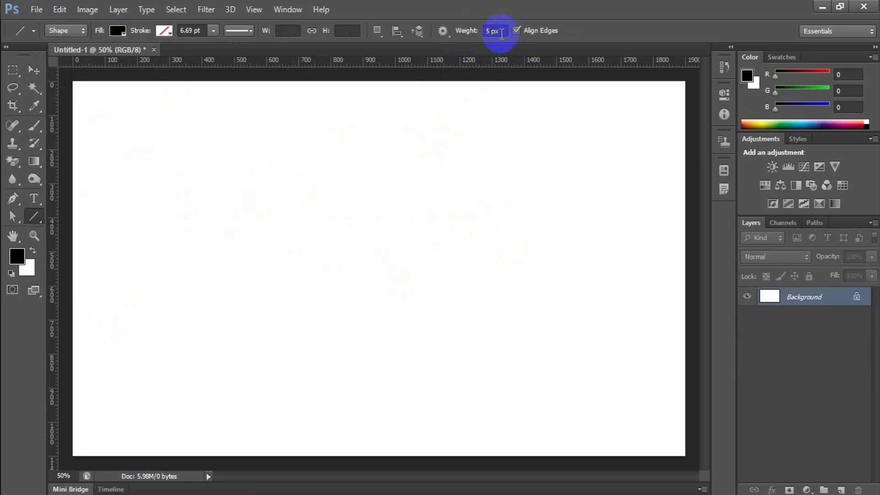
Step: Set the line weight to 10 px, draw a slightly sloping line about 850 by 44 px, and undo it
{"action": "left_click", "coordinate": [472, 36]}
{"action": "type", "text": "10"}
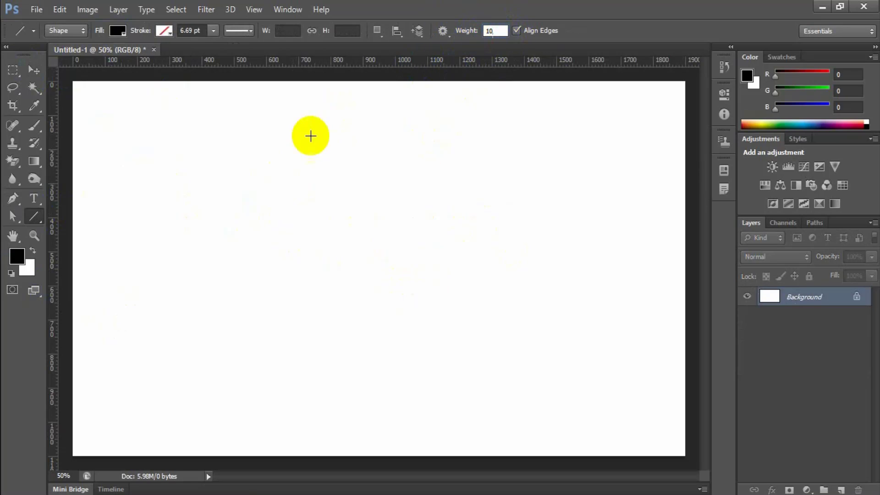
{"action": "left_click_drag", "start_coordinate": [174, 217], "coordinate": [448, 229]}
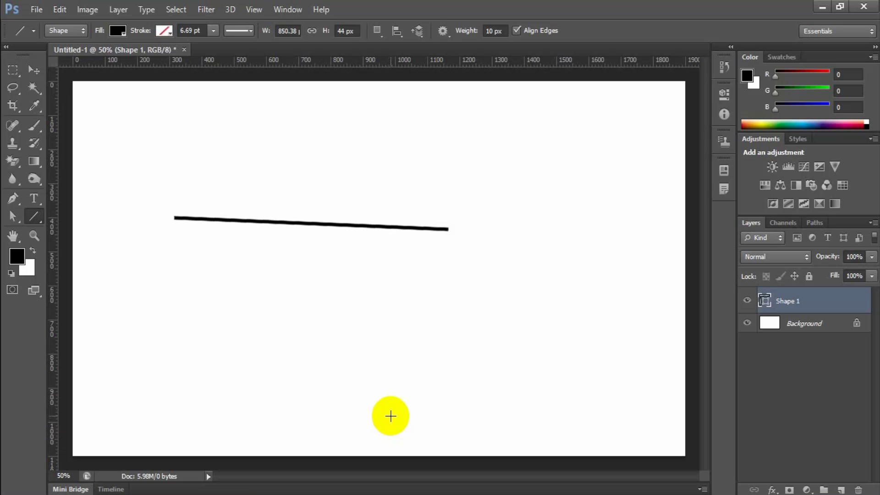
{"action": "key", "text": "ctrl+z"}
Step: Set the line weight to 1 px, draw a sloping line about 1076 by 107 px, and undo it
{"action": "left_click", "coordinate": [503, 32]}
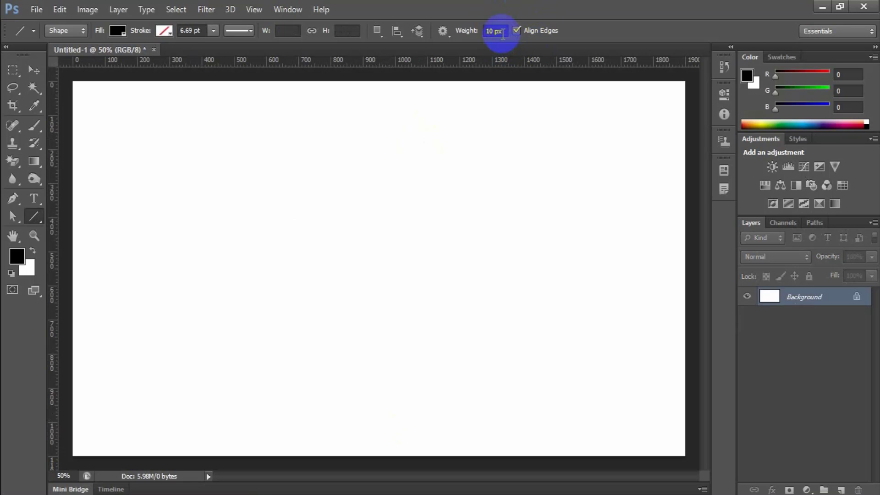
{"action": "type", "text": "1"}
{"action": "left_click_drag", "start_coordinate": [163, 236], "coordinate": [510, 272]}
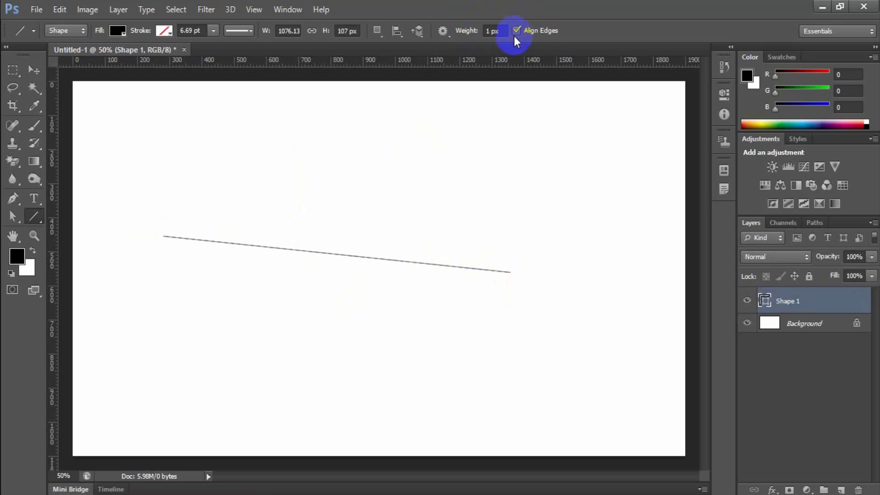
{"action": "key", "text": "ctrl+z"}
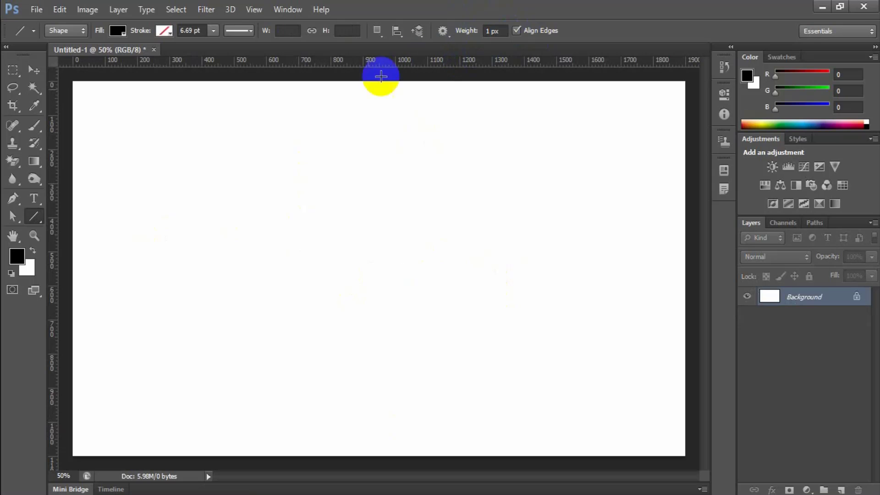
Step: Draw a right-pointing arrow about 592 by 366 px with the Custom Shape tool near the canvas centre and delete it
{"action": "left_click", "coordinate": [31, 215]}
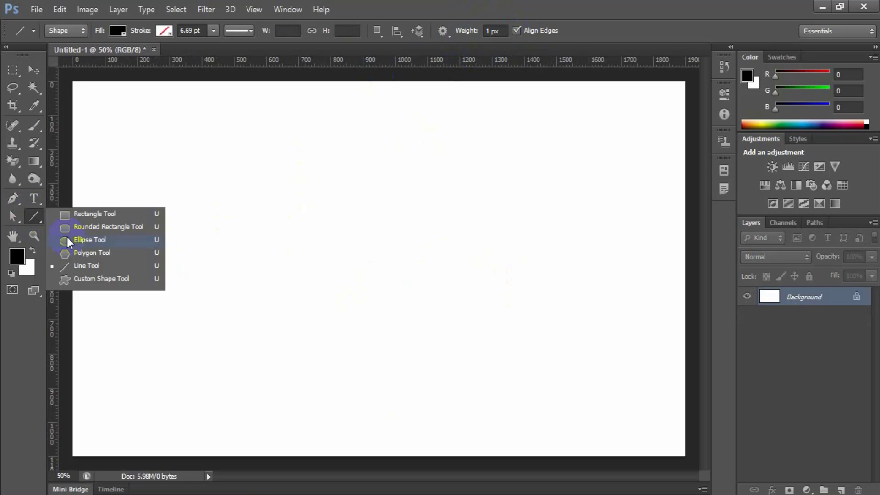
{"action": "left_click", "coordinate": [120, 280]}
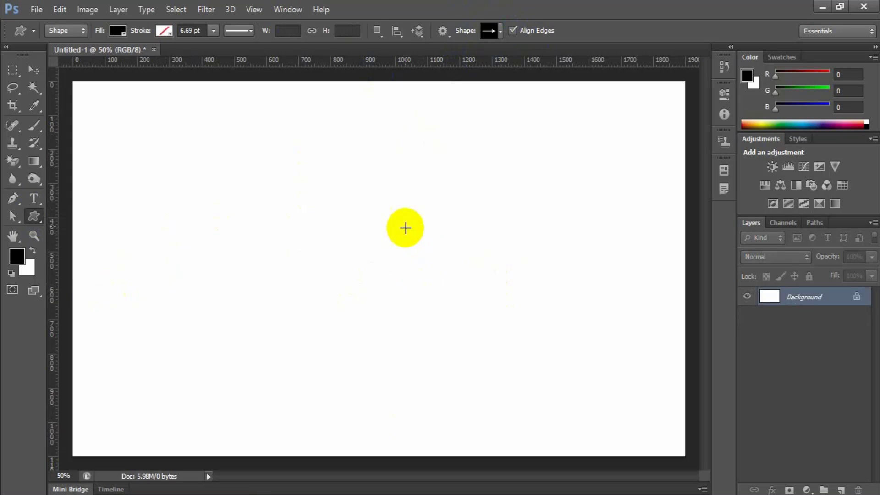
{"action": "left_click_drag", "start_coordinate": [267, 193], "coordinate": [458, 318]}
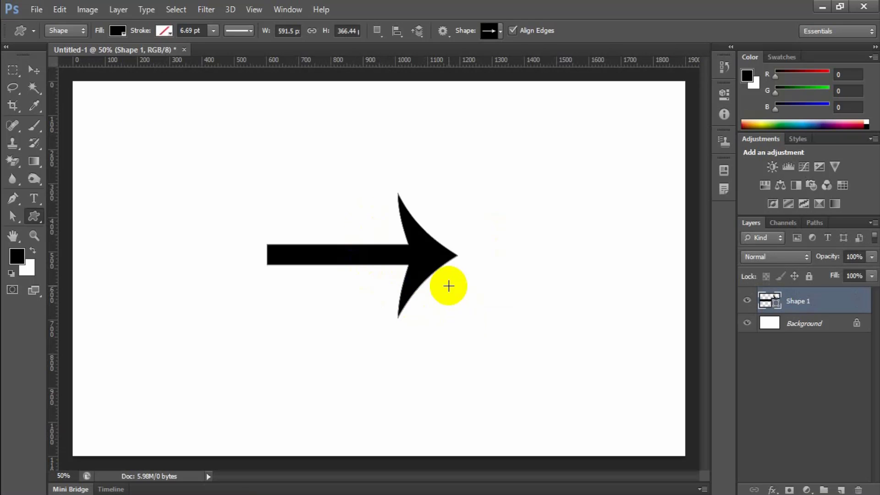
{"action": "key", "text": "Delete"}
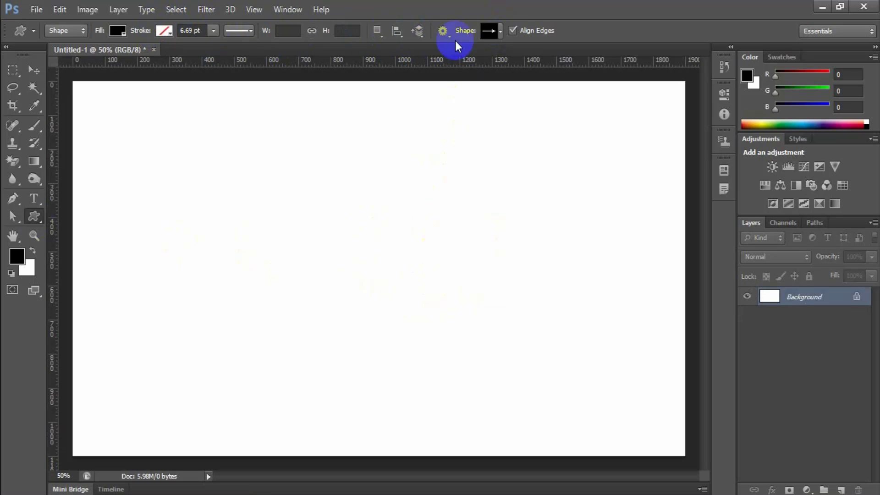
Step: Append the Objects shape set to the custom shape library and browse the added shapes
{"action": "left_click", "coordinate": [500, 31]}
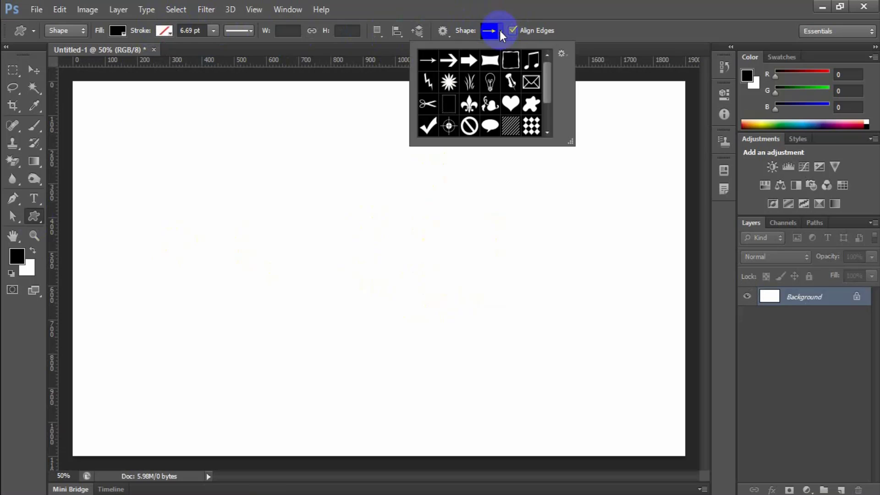
{"action": "scroll", "coordinate": [483, 82], "scroll_direction": "down", "scroll_amount": 5}
{"action": "scroll", "coordinate": [491, 91], "scroll_direction": "up", "scroll_amount": 2}
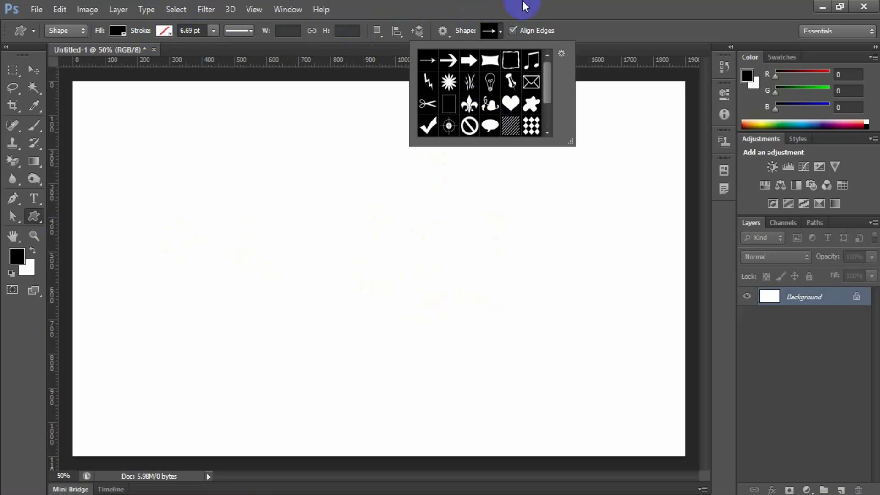
{"action": "left_click", "coordinate": [561, 54]}
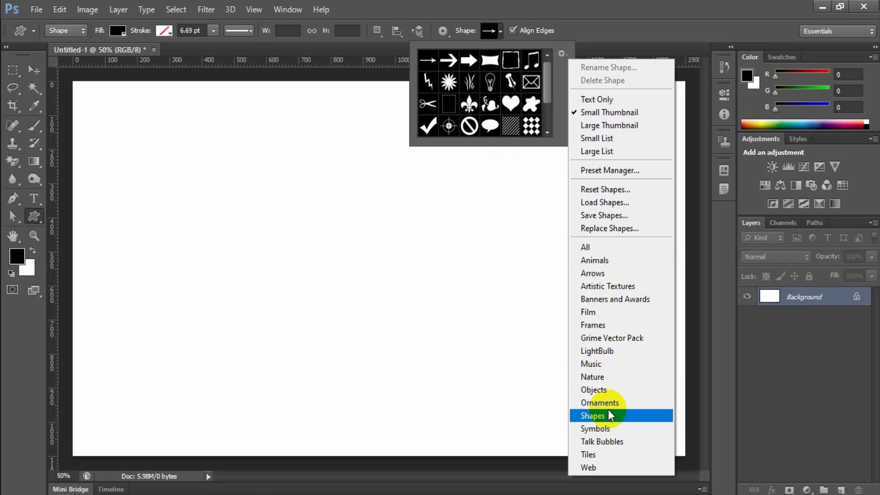
{"action": "left_click", "coordinate": [606, 390]}
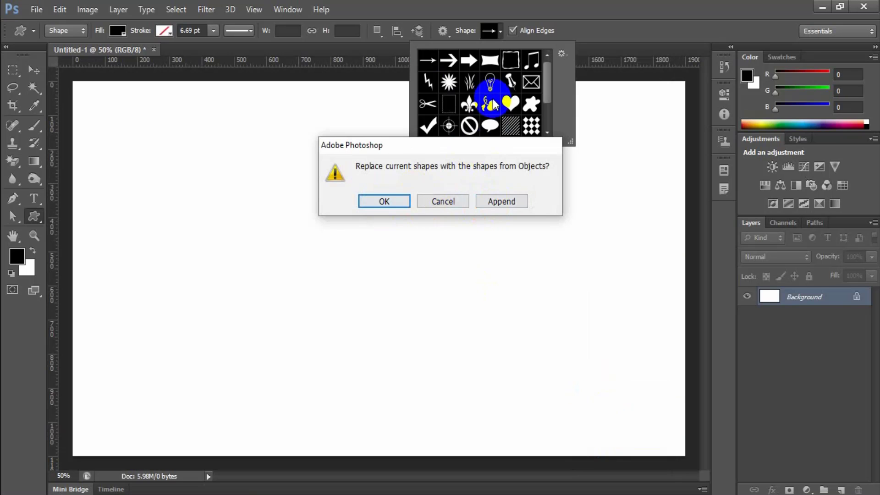
{"action": "left_click", "coordinate": [501, 200]}
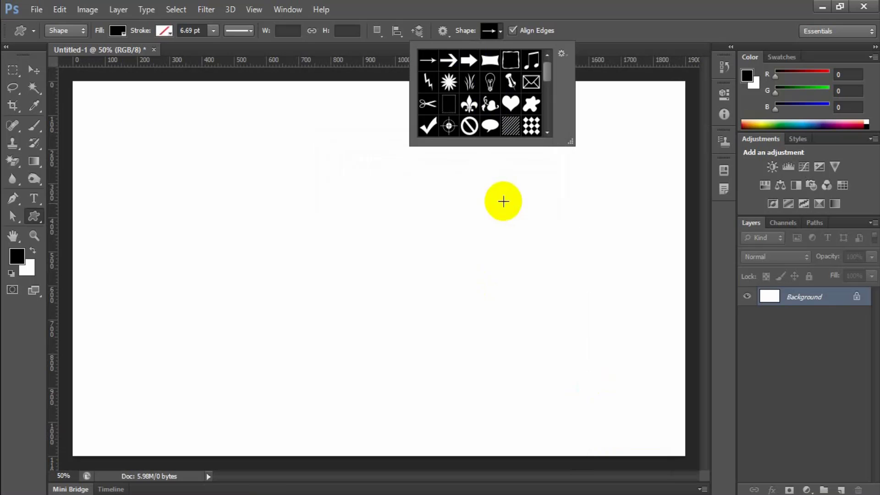
{"action": "left_click_drag", "start_coordinate": [549, 72], "coordinate": [547, 144]}
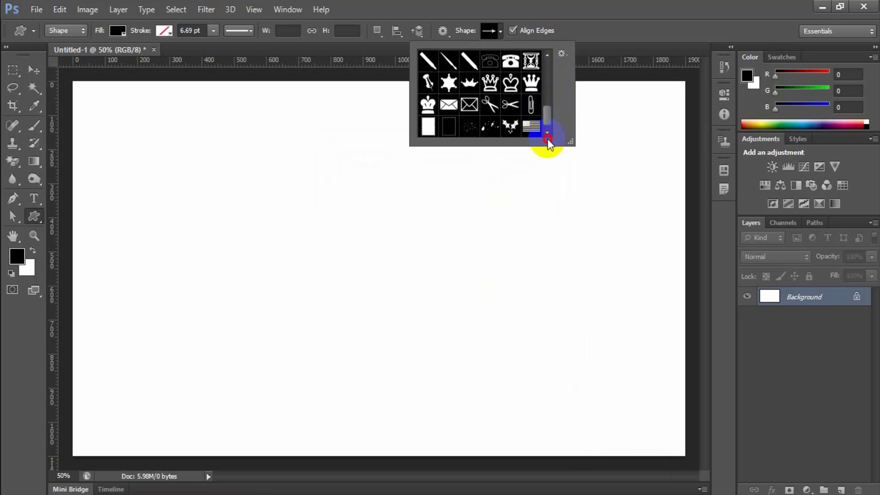
Step: Append the Symbols shape set to the custom shape library and browse the added shapes
{"action": "left_click", "coordinate": [561, 53]}
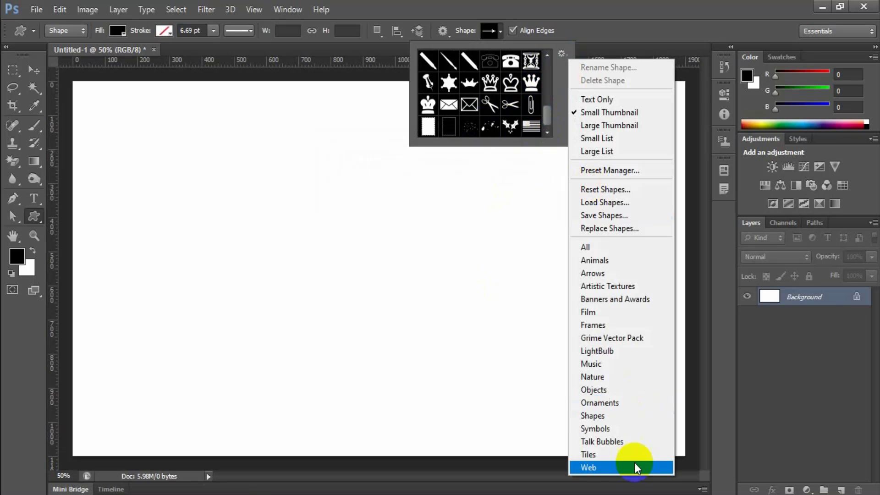
{"action": "left_click", "coordinate": [611, 427]}
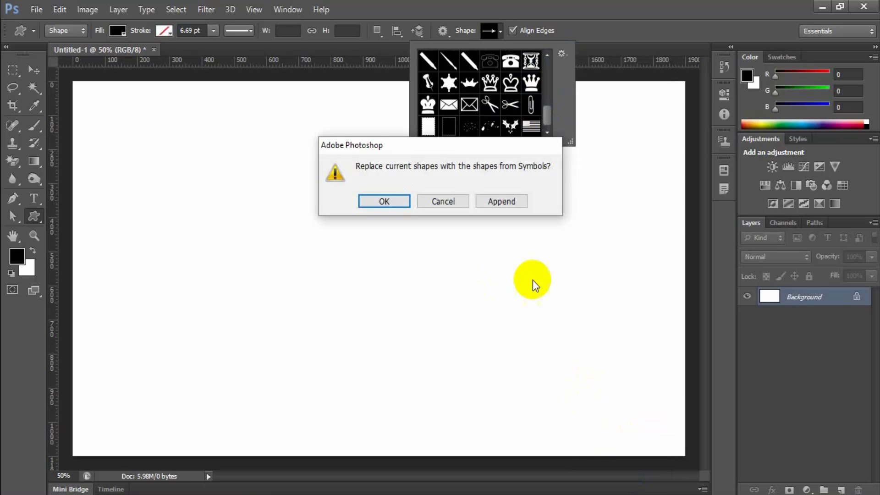
{"action": "left_click", "coordinate": [506, 202]}
{"action": "scroll", "coordinate": [519, 119], "scroll_direction": "down", "scroll_amount": 5}
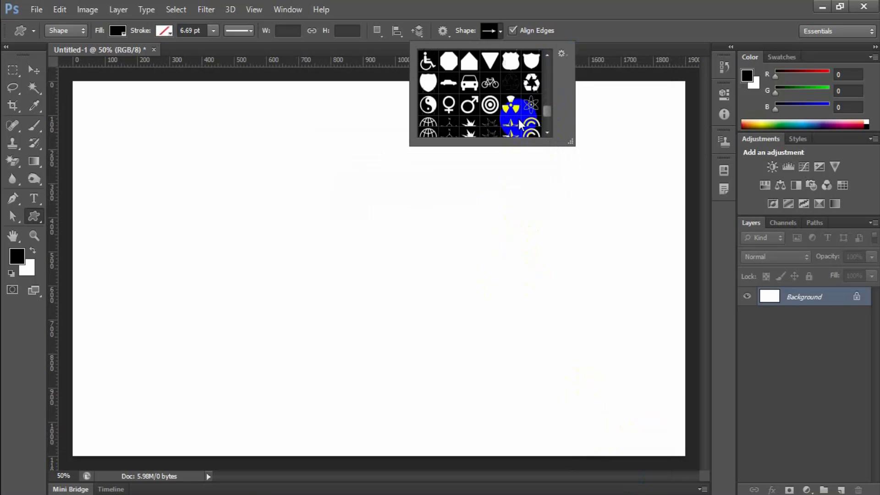
Step: Draw a paw print about 310 by 392 px below the canvas centre and a puzzle piece about 270 by 360 px to its upper left
{"action": "scroll", "coordinate": [490, 120], "scroll_direction": "up", "scroll_amount": 10}
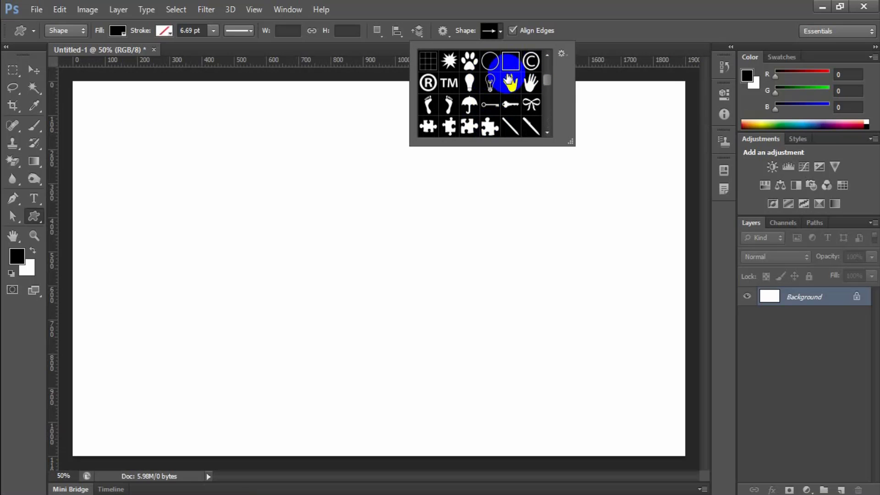
{"action": "left_click", "coordinate": [469, 61]}
{"action": "left_click_drag", "start_coordinate": [299, 270], "coordinate": [398, 395]}
{"action": "left_click", "coordinate": [500, 32]}
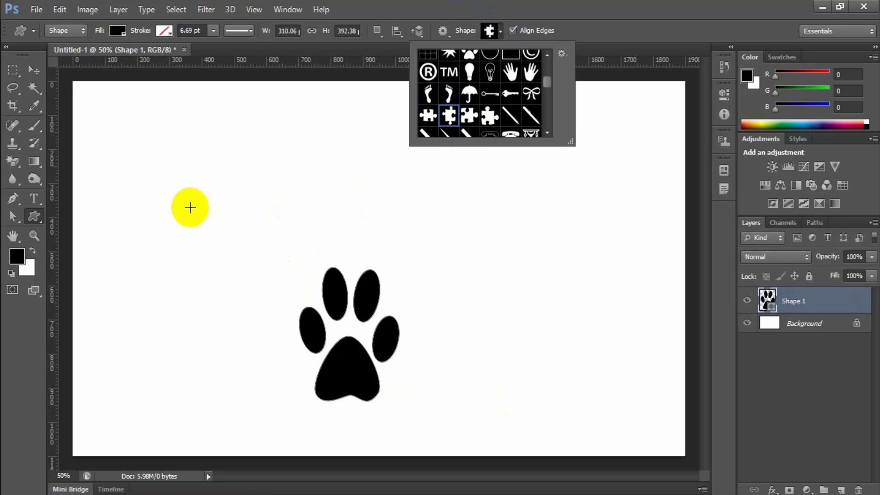
{"action": "left_click_drag", "start_coordinate": [188, 205], "coordinate": [278, 330]}
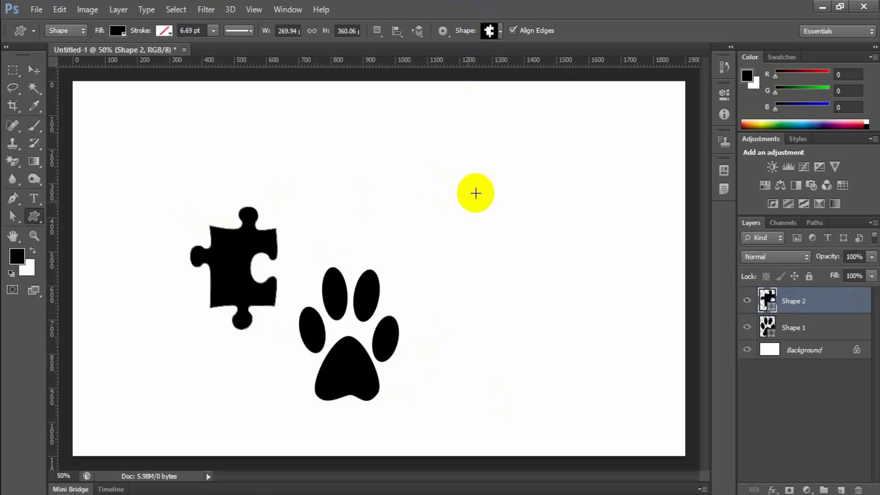
Step: Browse the custom shape library and look for loadable shape files in the SIR folder on the Desktop
{"action": "left_click", "coordinate": [34, 216]}
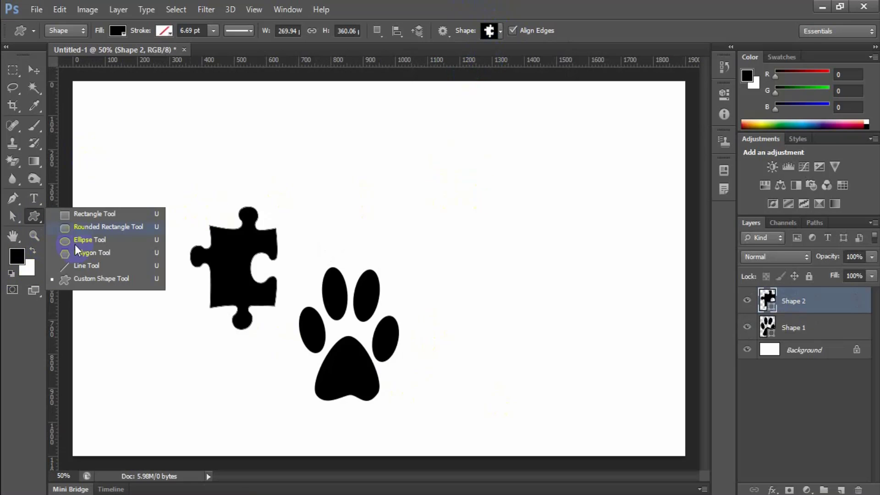
{"action": "left_click", "coordinate": [91, 278]}
{"action": "left_click", "coordinate": [500, 32]}
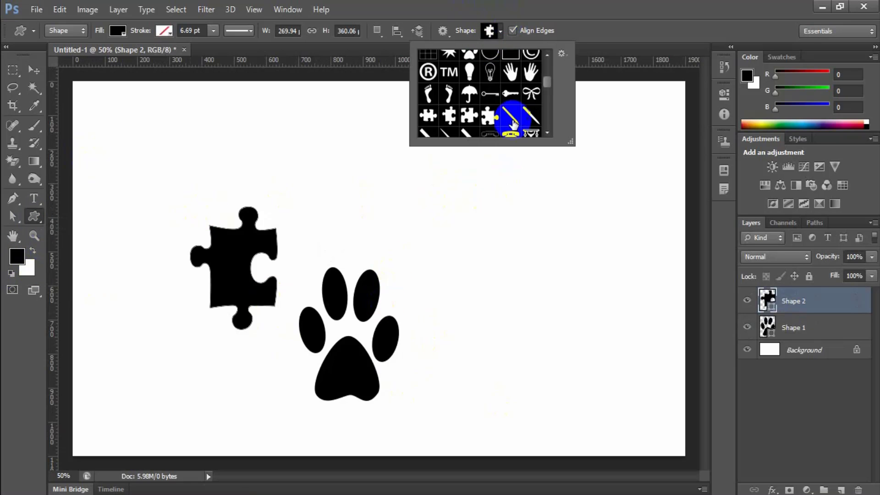
{"action": "scroll", "coordinate": [513, 117], "scroll_direction": "down", "scroll_amount": 6}
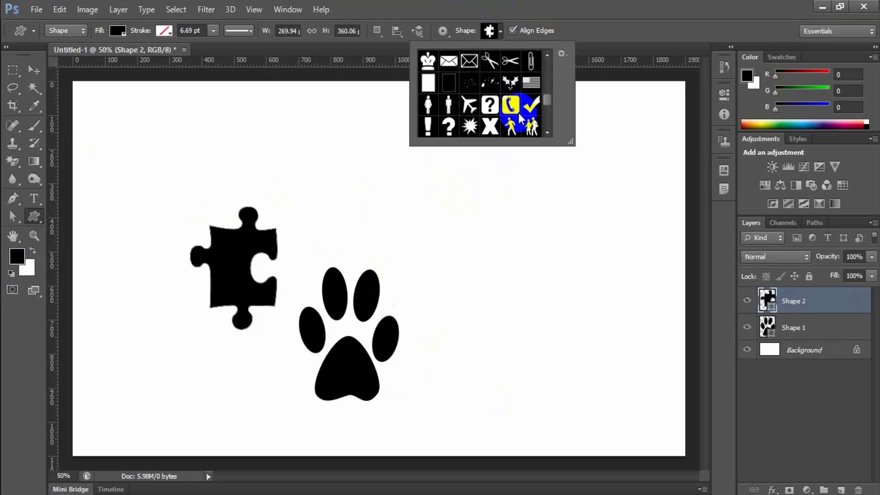
{"action": "left_click", "coordinate": [560, 54]}
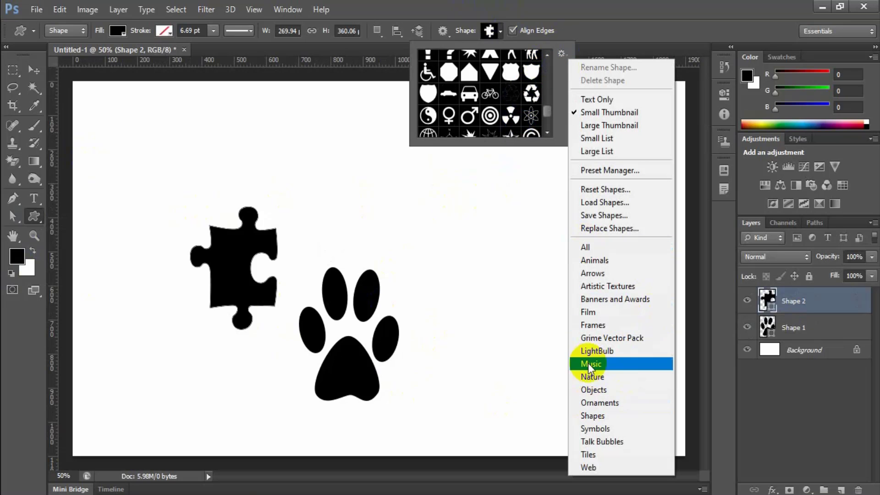
{"action": "left_click", "coordinate": [609, 202]}
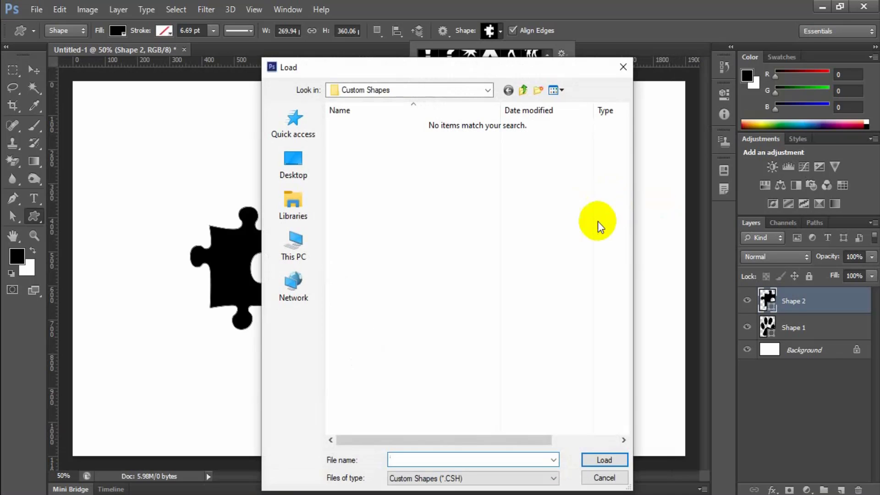
{"action": "left_click", "coordinate": [286, 171]}
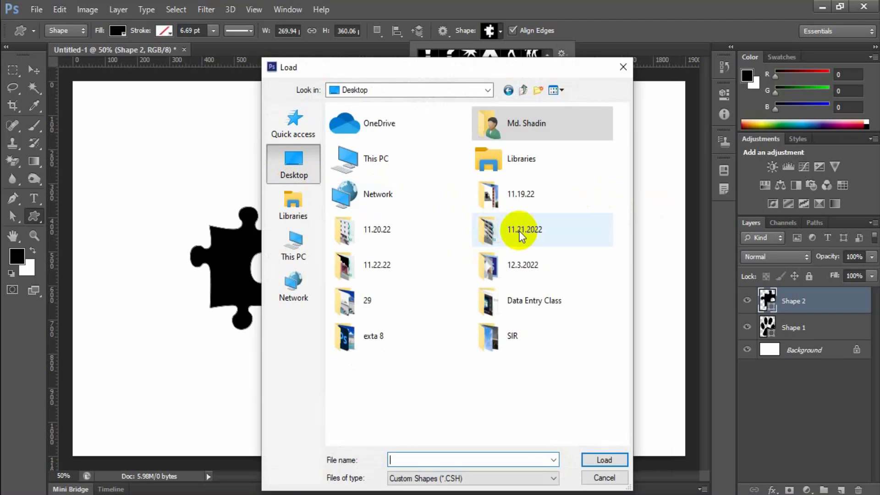
{"action": "left_click", "coordinate": [510, 334]}
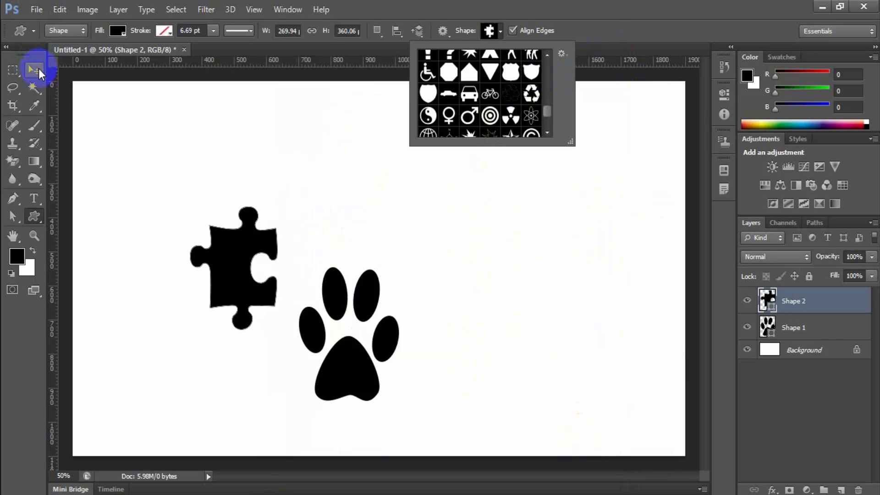
Step: Delete the paw print and reposition the puzzle piece further up and to the right on the canvas
{"action": "left_click", "coordinate": [137, 115]}
{"action": "left_click", "coordinate": [34, 70]}
{"action": "left_click_drag", "start_coordinate": [249, 241], "coordinate": [271, 229]}
{"action": "left_click_drag", "start_coordinate": [416, 338], "coordinate": [403, 308]}
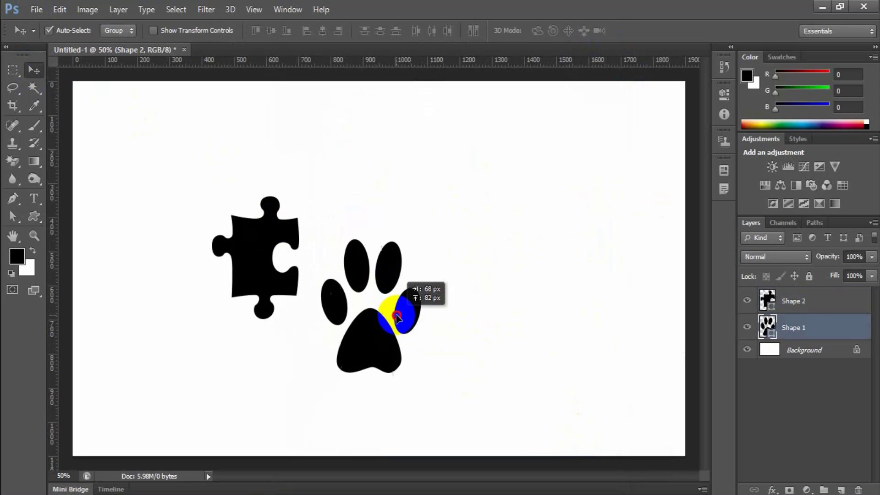
{"action": "key", "text": "Delete"}
{"action": "left_click_drag", "start_coordinate": [220, 248], "coordinate": [243, 227]}
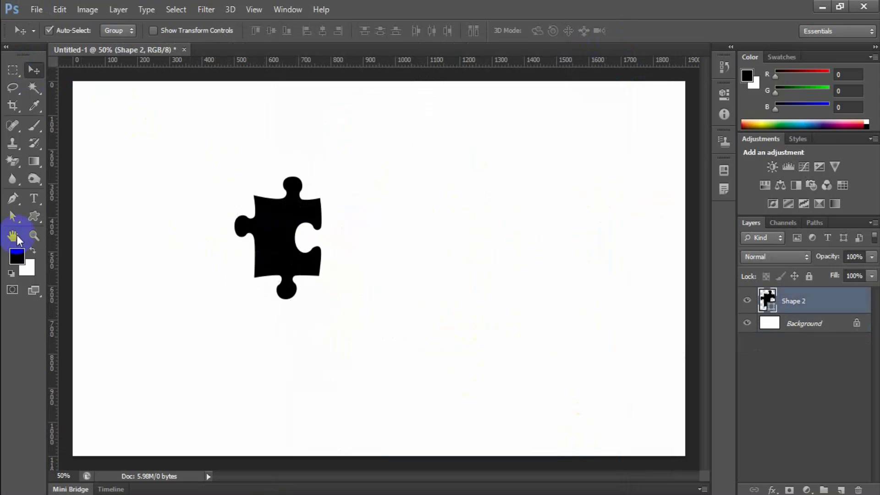
Step: Try purple, dark blue, pink and dark green swatches as the puzzle piece's fill with the Custom Shape tool
{"action": "left_click", "coordinate": [34, 218]}
{"action": "left_click", "coordinate": [101, 33]}
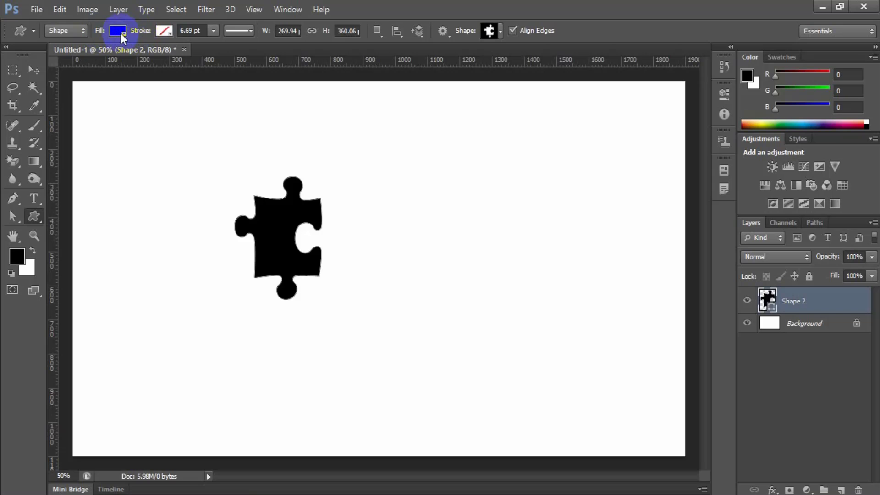
{"action": "left_click", "coordinate": [131, 158]}
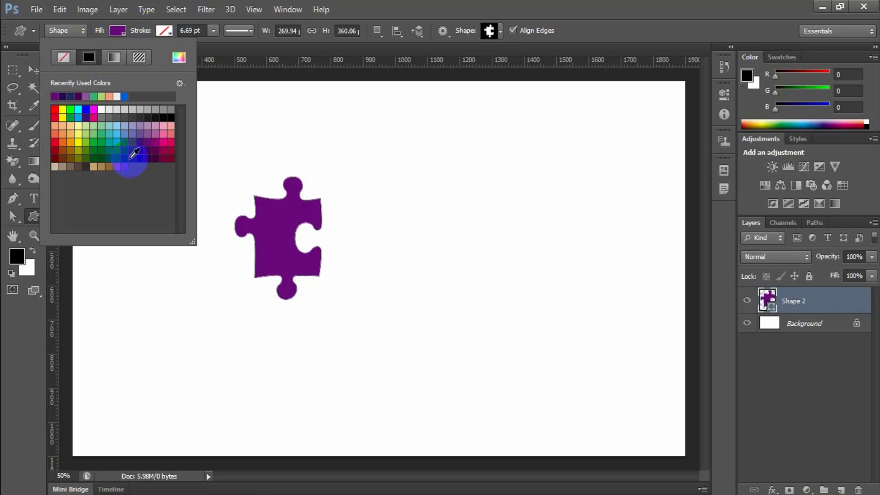
{"action": "left_click", "coordinate": [126, 158]}
{"action": "left_click", "coordinate": [162, 142]}
{"action": "left_click", "coordinate": [101, 151]}
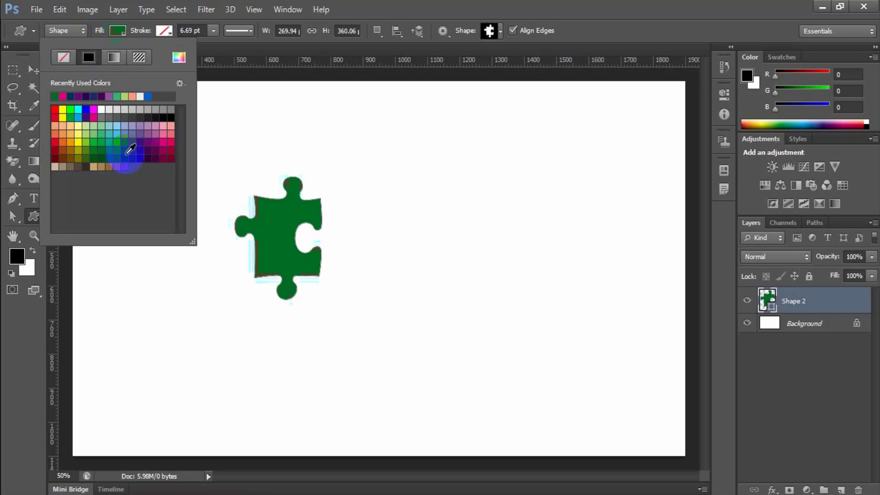
Step: Set the puzzle piece's fill to none and give it a purple swatch as its stroke colour
{"action": "left_click", "coordinate": [63, 56]}
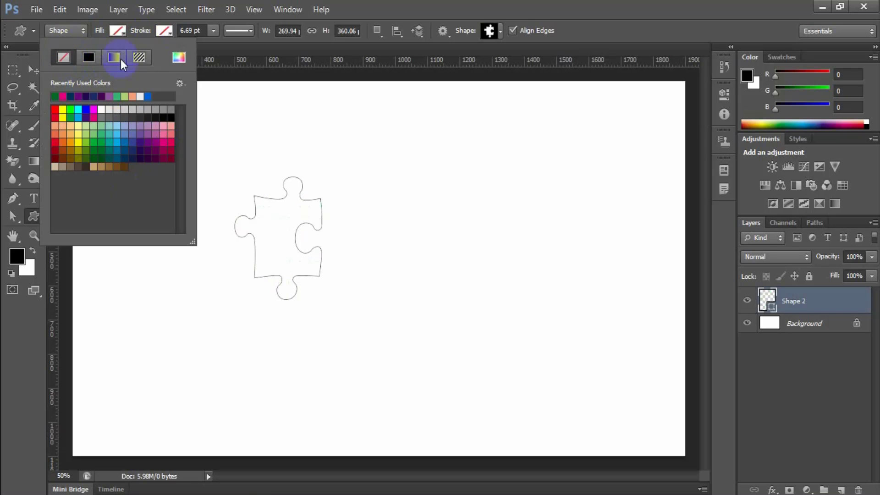
{"action": "left_click", "coordinate": [164, 31]}
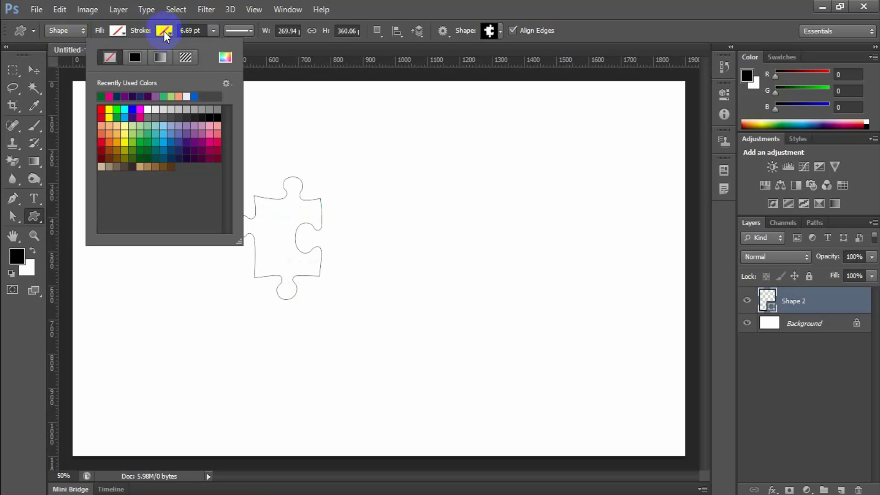
{"action": "left_click", "coordinate": [194, 142]}
{"action": "left_click", "coordinate": [566, 2]}
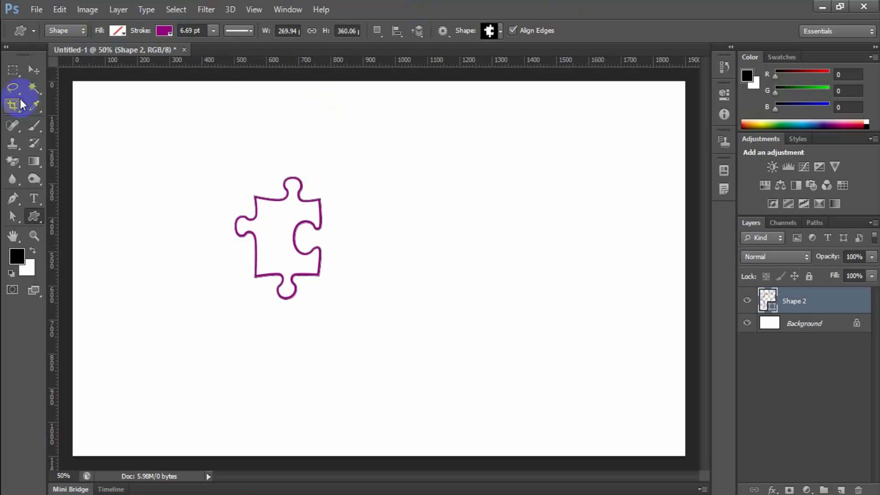
Step: Move the outlined puzzle piece slightly down and to the right, and try to recolour its shape layer in the Color Picker
{"action": "left_click", "coordinate": [36, 71]}
{"action": "mouse_move", "coordinate": [287, 183]}
{"action": "left_mouse_down"}
{"action": "mouse_move", "coordinate": [295, 195]}
{"action": "mouse_move", "coordinate": [299, 185]}
{"action": "left_mouse_up"}
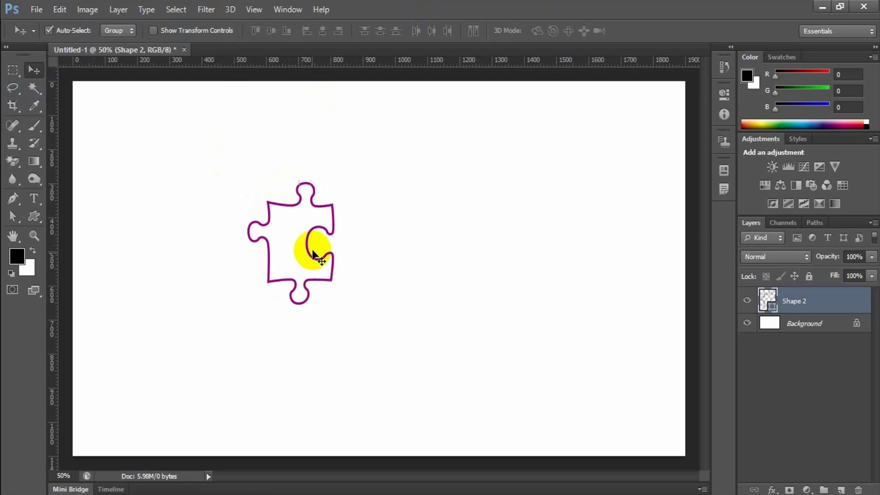
{"action": "double_click", "coordinate": [772, 309]}
{"action": "left_click_drag", "start_coordinate": [287, 91], "coordinate": [520, 129]}
{"action": "left_click", "coordinate": [457, 185]}
{"action": "left_click", "coordinate": [578, 150]}
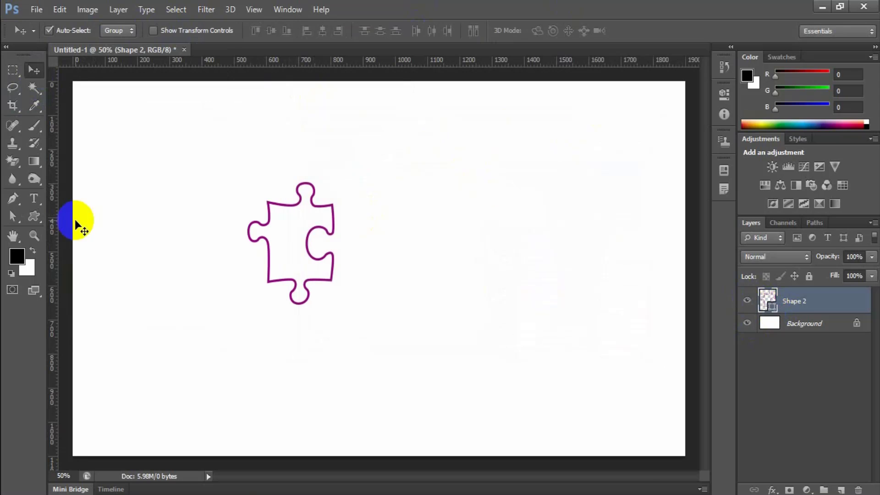
Step: Fill the outlined puzzle piece with a muted violet swatch using the Custom Shape tool's fill option
{"action": "left_click", "coordinate": [35, 217]}
{"action": "left_click", "coordinate": [117, 30]}
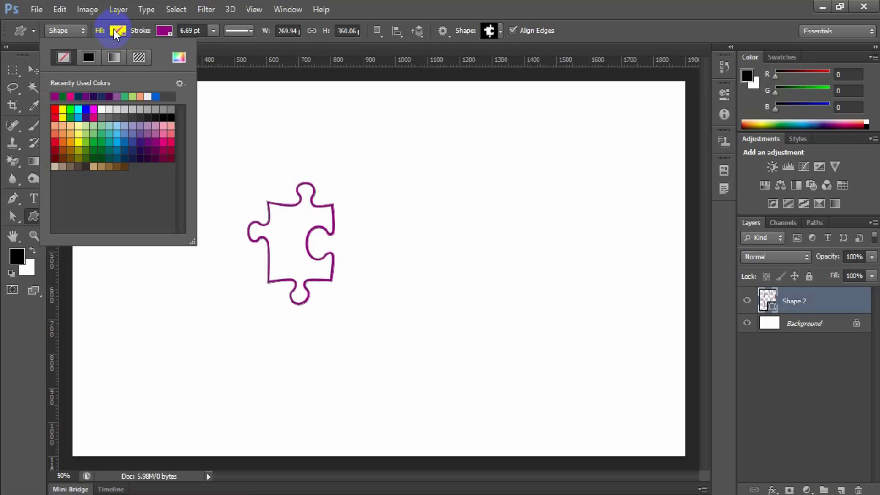
{"action": "left_click", "coordinate": [141, 136]}
{"action": "left_click", "coordinate": [206, 122]}
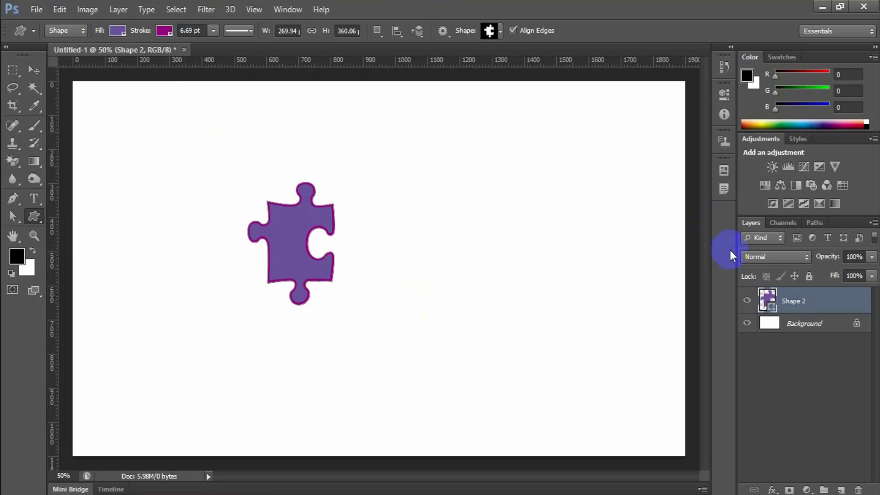
Step: Change the puzzle piece's fill to a strong red through its shape layer's Color Picker
{"action": "double_click", "coordinate": [773, 306]}
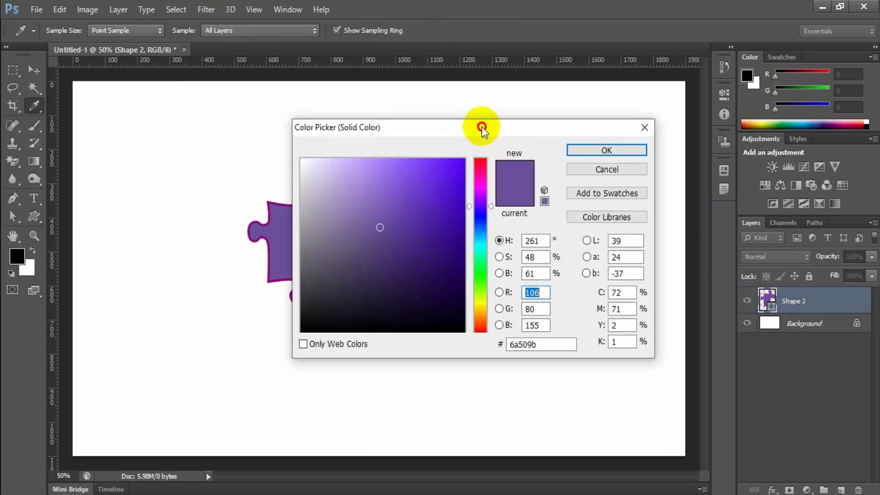
{"action": "left_click_drag", "start_coordinate": [482, 126], "coordinate": [563, 105]}
{"action": "left_click_drag", "start_coordinate": [566, 243], "coordinate": [565, 281]}
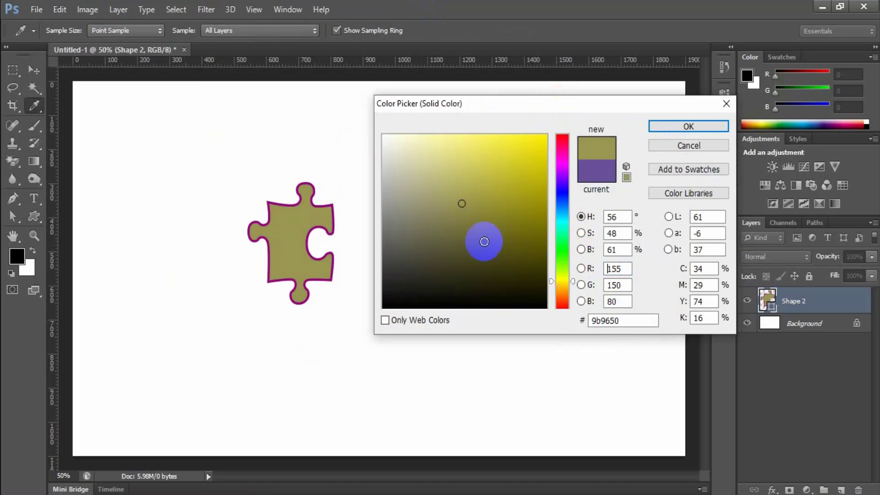
{"action": "left_click_drag", "start_coordinate": [524, 140], "coordinate": [542, 177]}
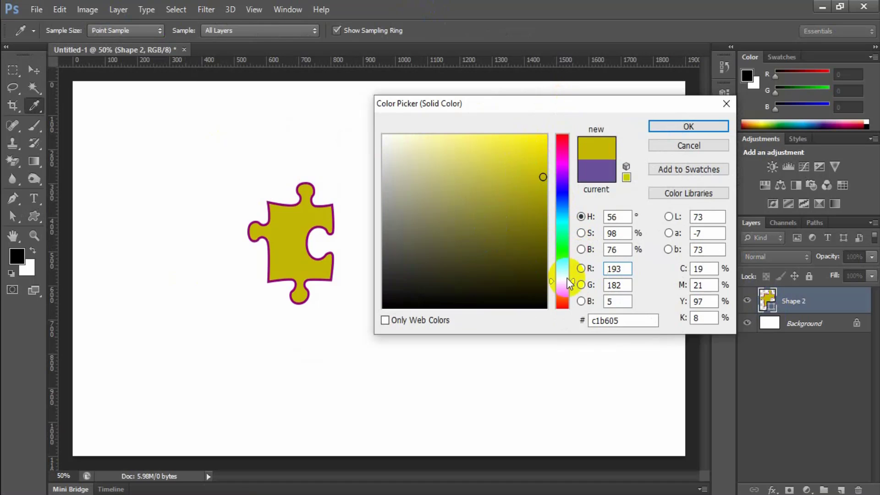
{"action": "left_click_drag", "start_coordinate": [567, 278], "coordinate": [567, 305]}
{"action": "left_click", "coordinate": [669, 126]}
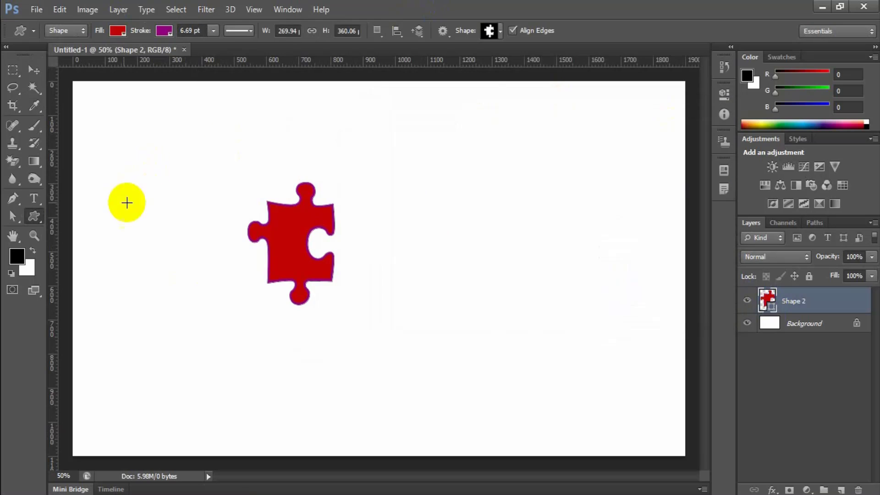
Step: Show the available shape tools, and deselect the puzzle piece's layer with the Move tool on the empty canvas
{"action": "right_click", "coordinate": [32, 215]}
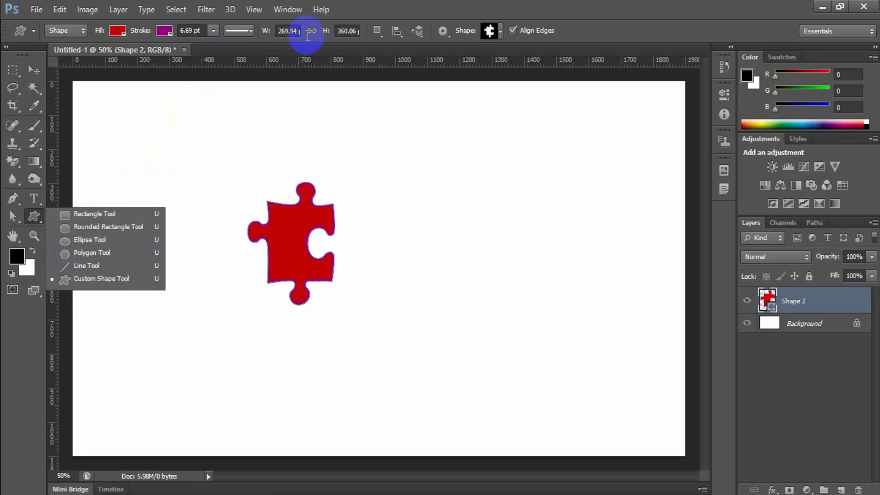
{"action": "left_click", "coordinate": [34, 70]}
{"action": "left_click", "coordinate": [34, 216]}
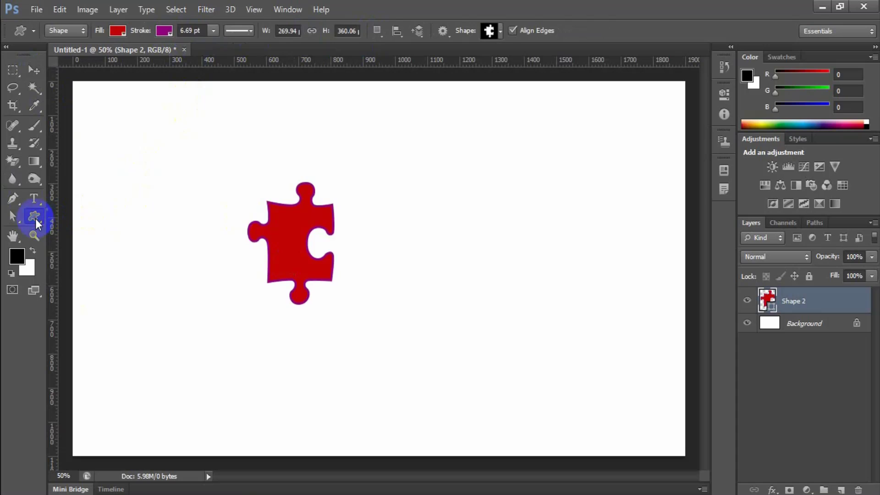
{"action": "left_click", "coordinate": [34, 70]}
{"action": "left_click", "coordinate": [221, 198]}
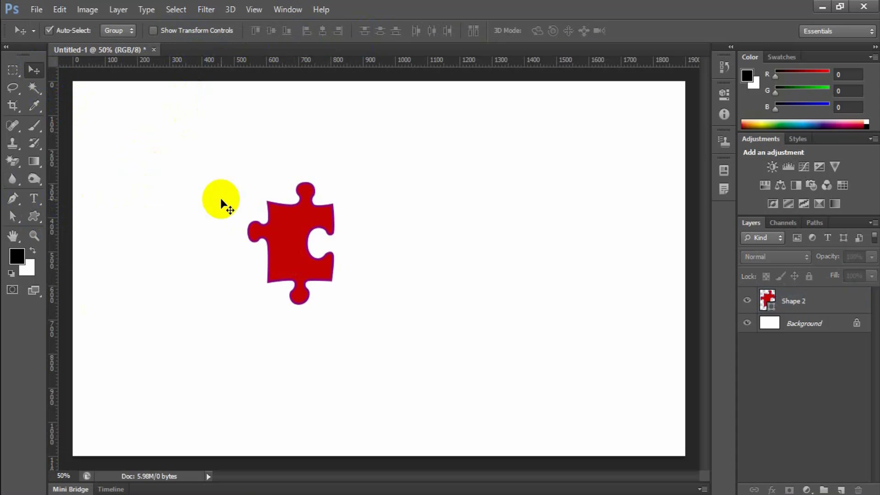